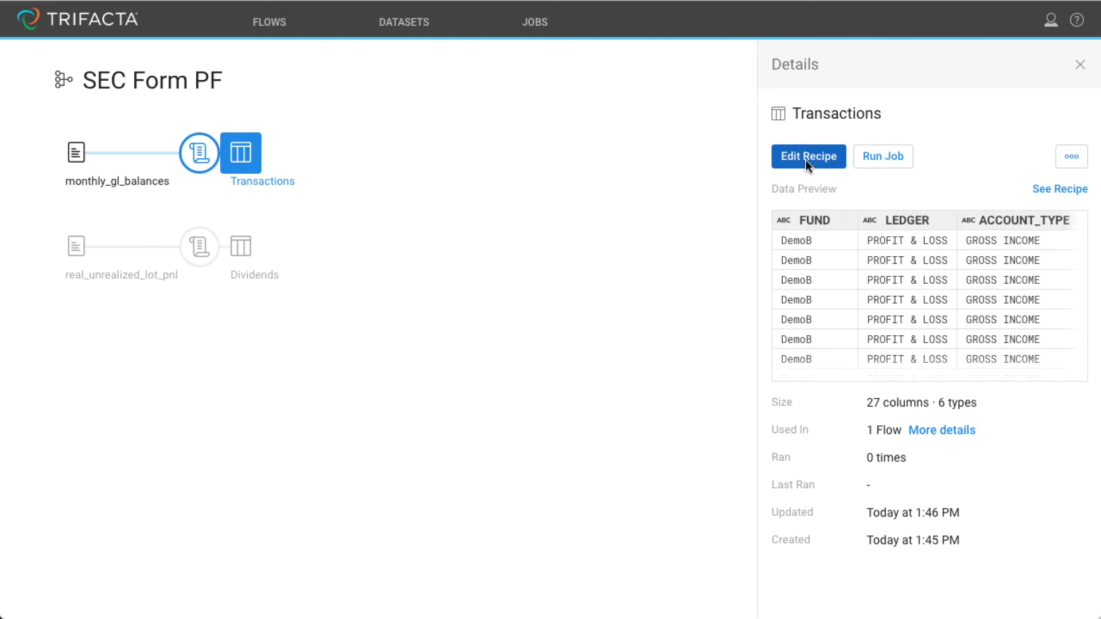
# Step: Open the Transactions recipe for editing and display its list of recipe steps
pyautogui.click(806, 162)
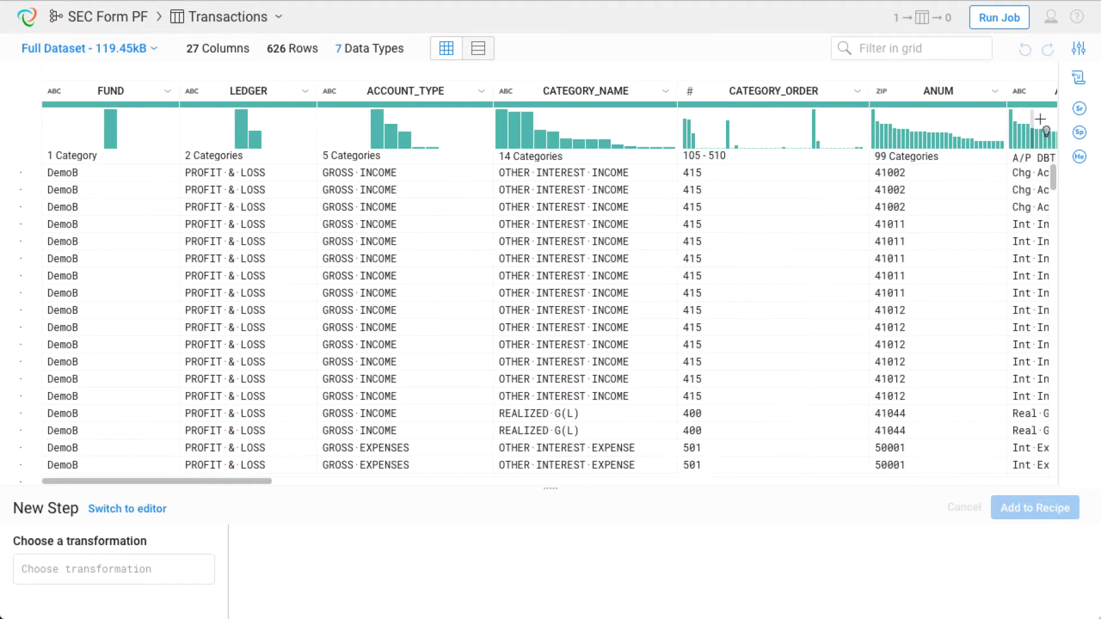
pyautogui.click(1085, 85)
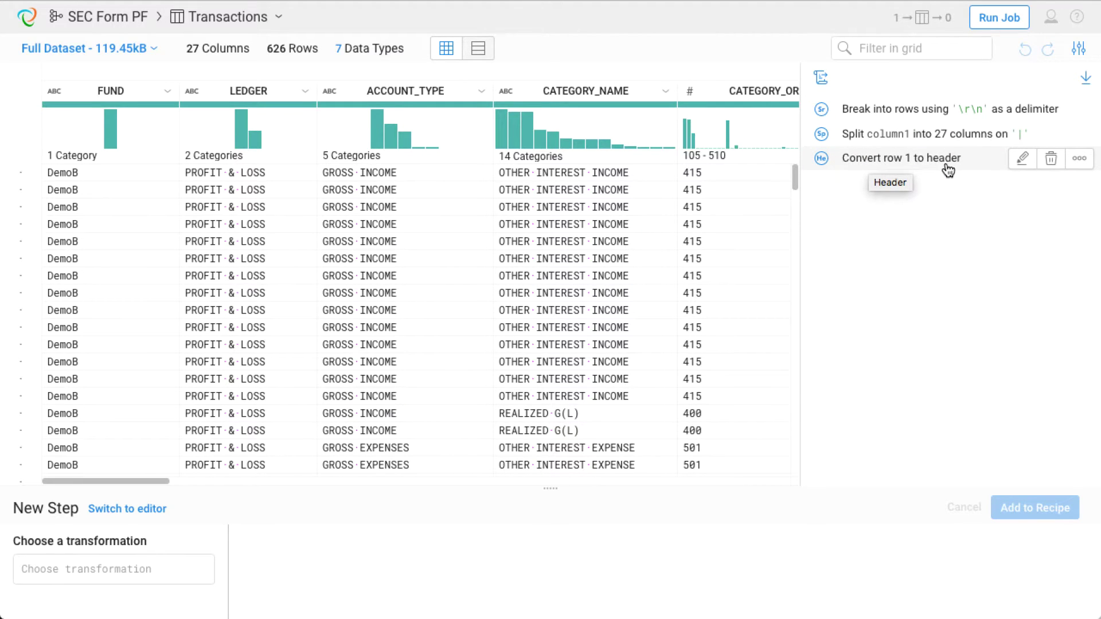
# Step: View the recipe steps as Wrangle script, restore the plain-language descriptions, and close the recipe list
pyautogui.click(1080, 53)
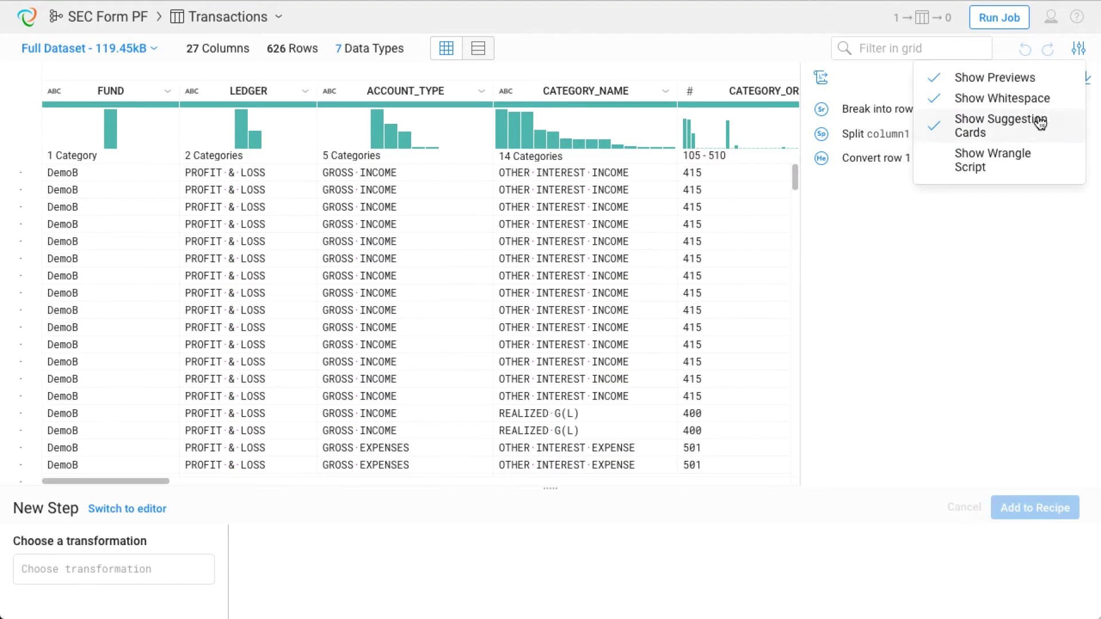
pyautogui.click(963, 162)
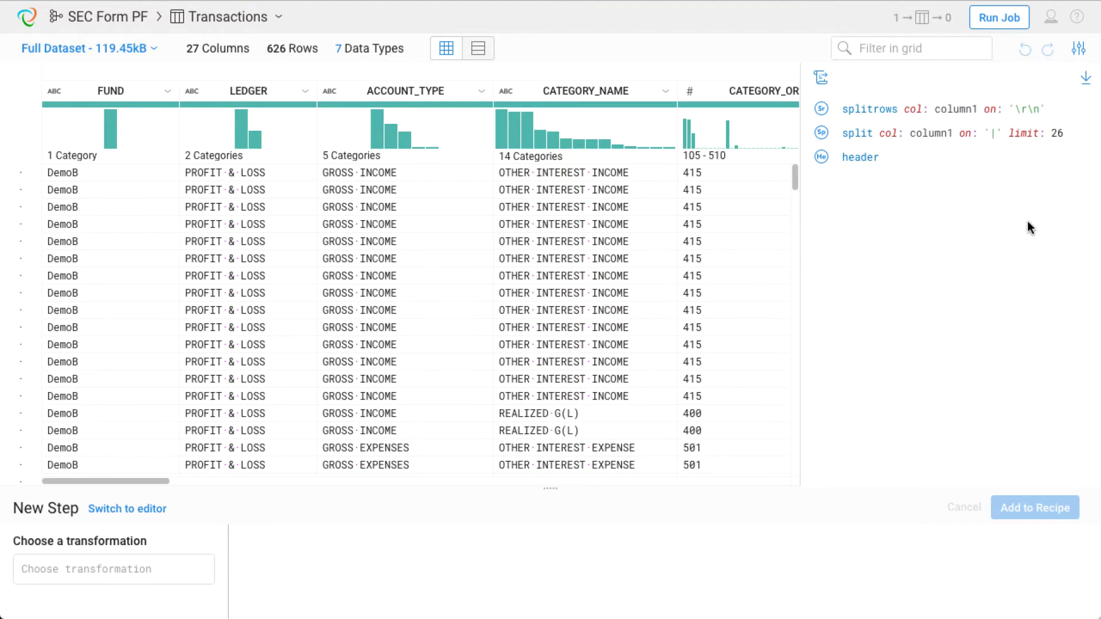
pyautogui.click(1078, 49)
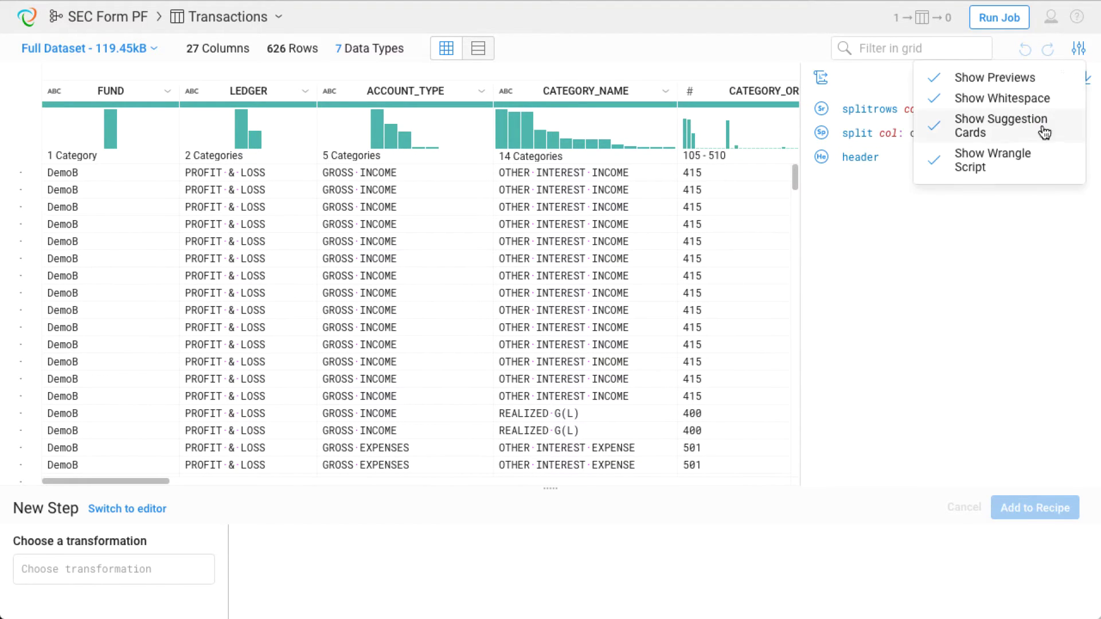
pyautogui.click(1014, 167)
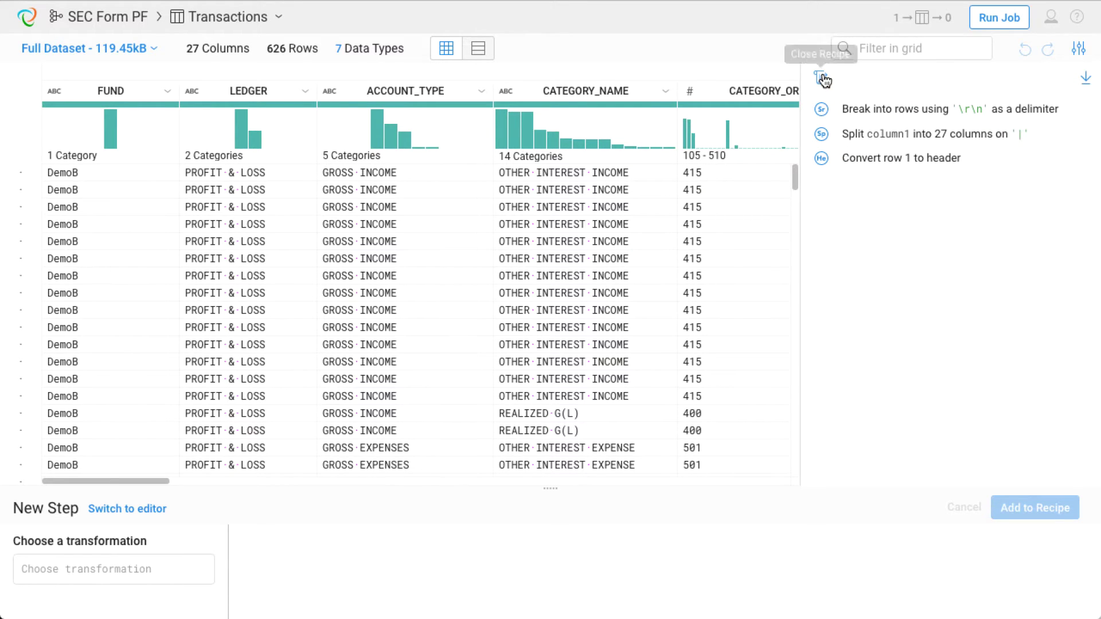
pyautogui.click(822, 78)
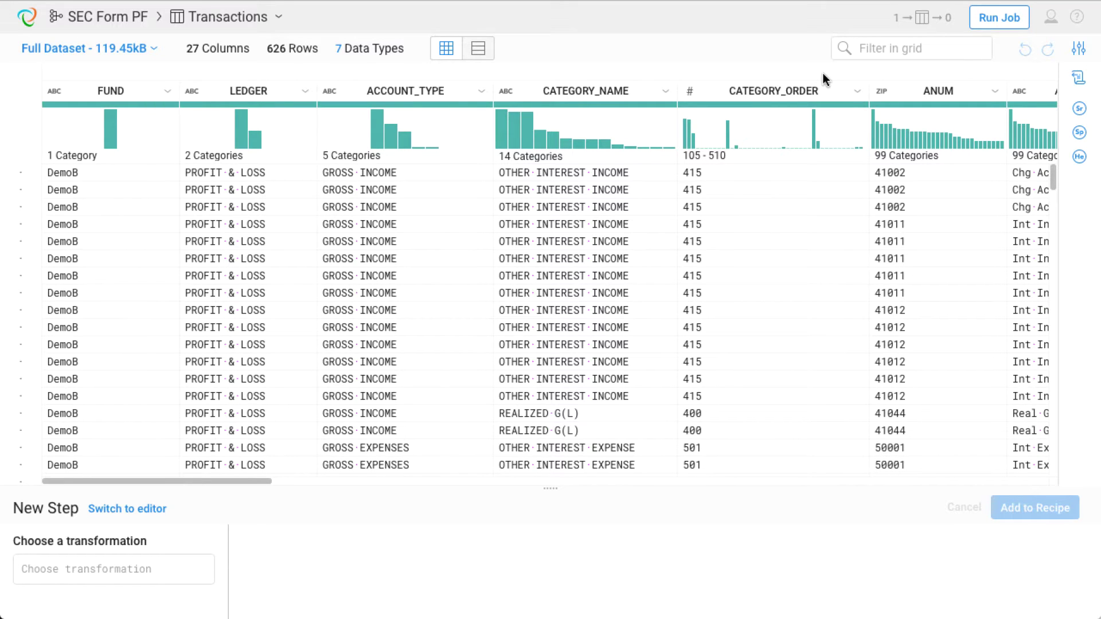
# Step: Drop every column except FUND, LEDGER, ACCOUNT_TYPE, CATEGORY_NAME, ANUM, ACCOUNT_NAME, BROKER and BALANCE by inverting a selection in the column list
pyautogui.click(477, 51)
pyautogui.click(450, 115)
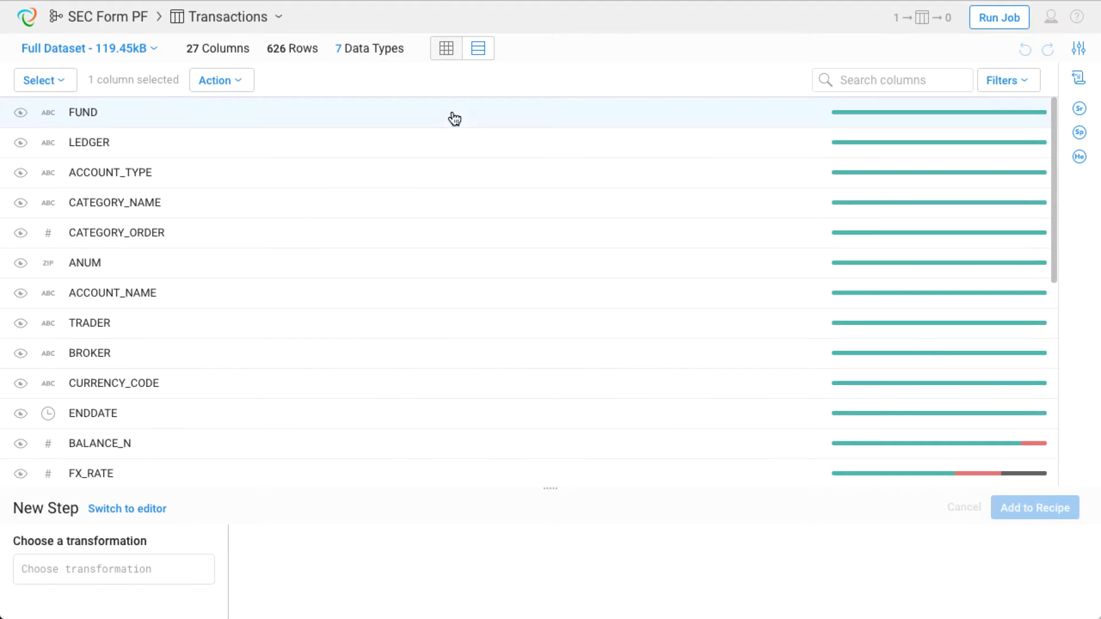
pyautogui.click(445, 146)
pyautogui.click(440, 171)
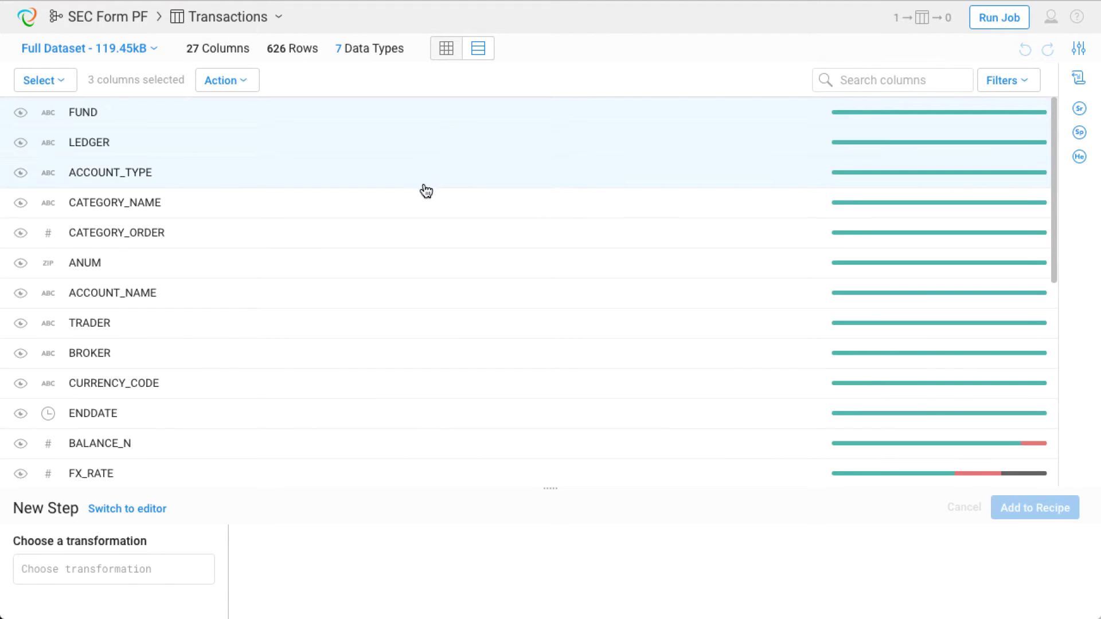
pyautogui.click(376, 268)
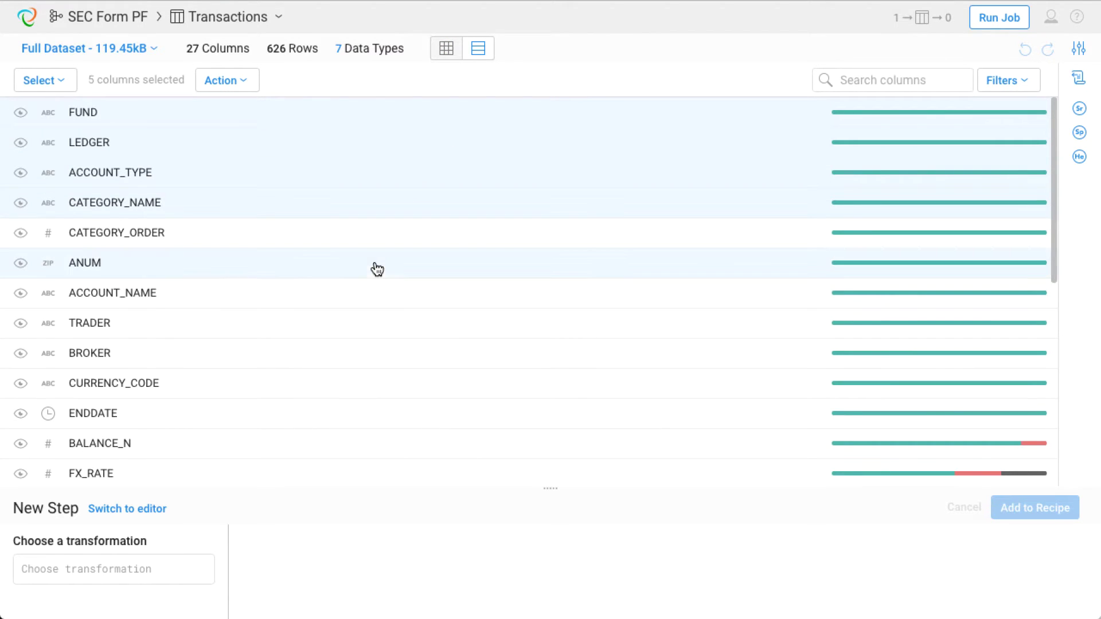
pyautogui.click(358, 294)
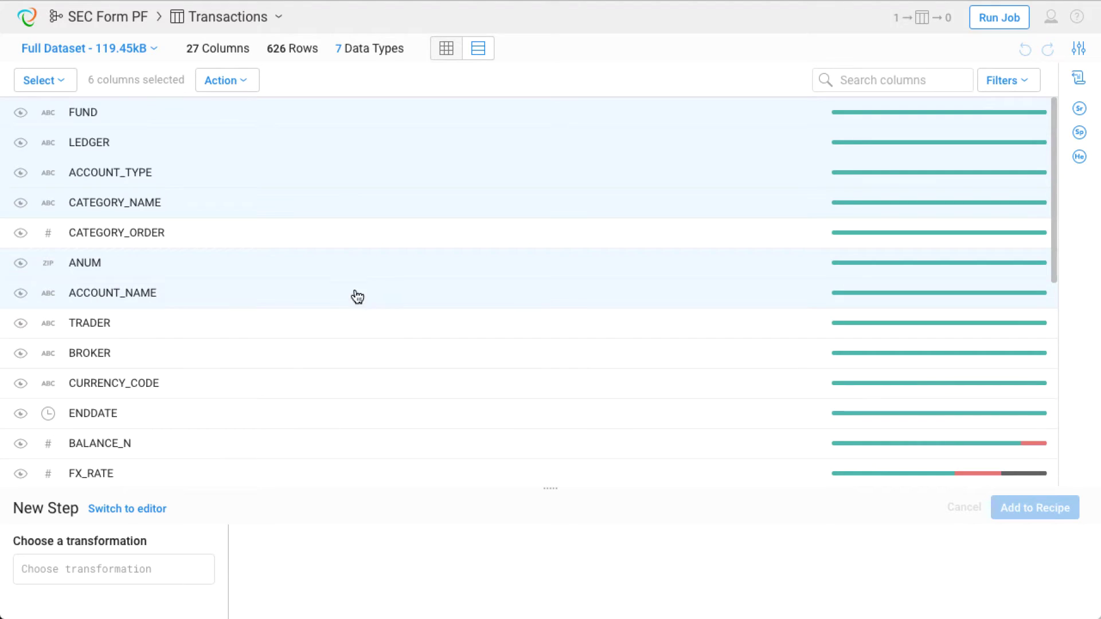
pyautogui.click(313, 356)
pyautogui.scroll(-1, 315, 356)
pyautogui.scroll(-4, 314, 356)
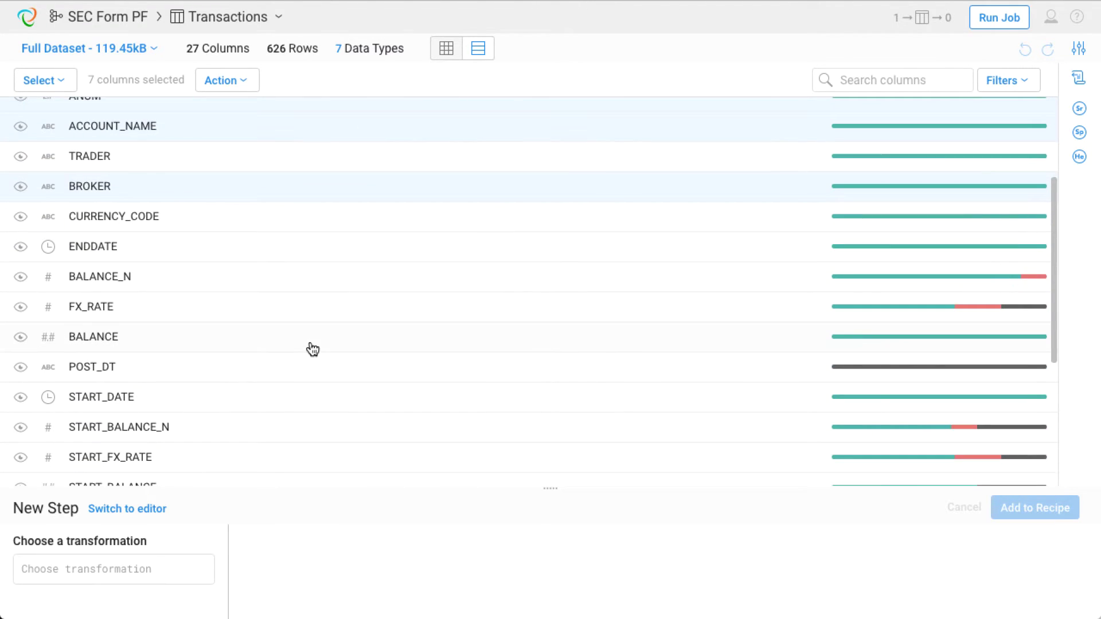
pyautogui.click(302, 344)
pyautogui.click(27, 84)
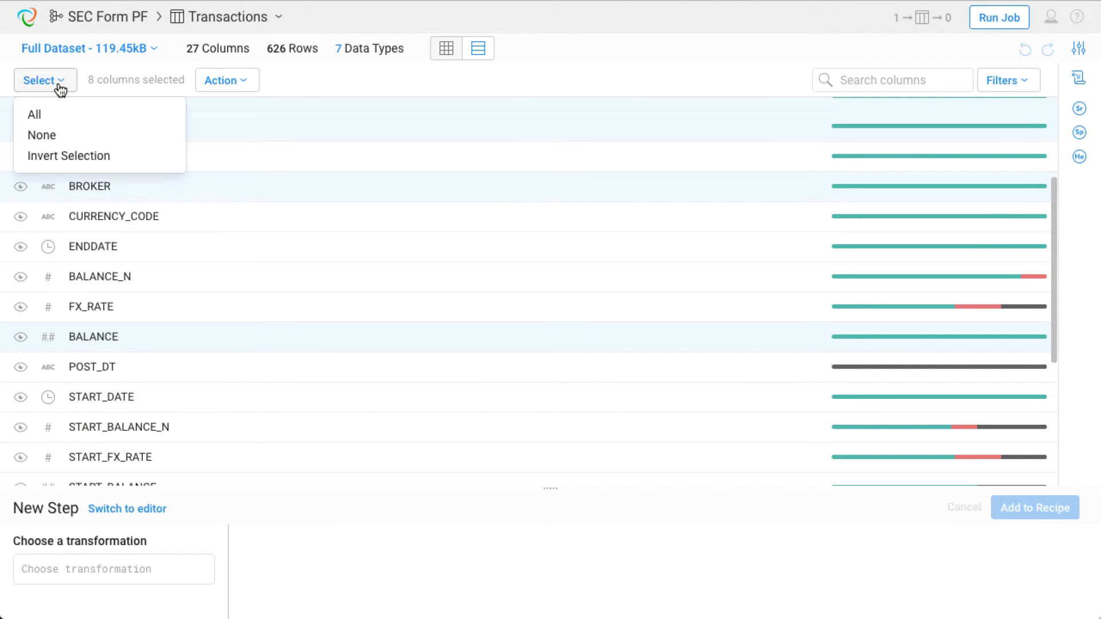
pyautogui.click(67, 158)
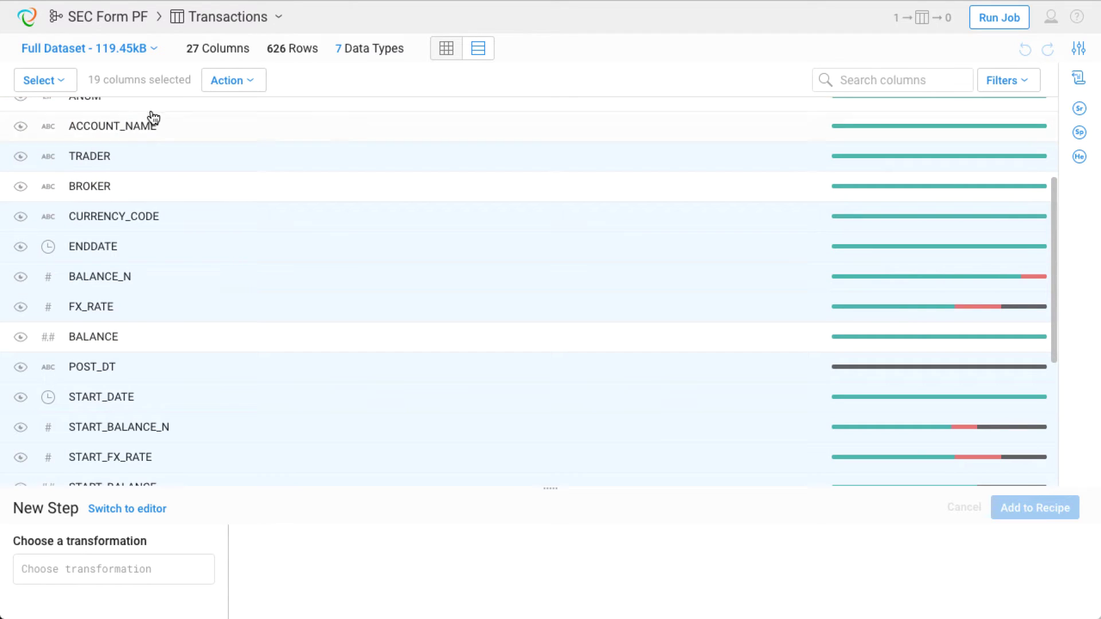
pyautogui.click(253, 86)
pyautogui.moveTo(258, 134)
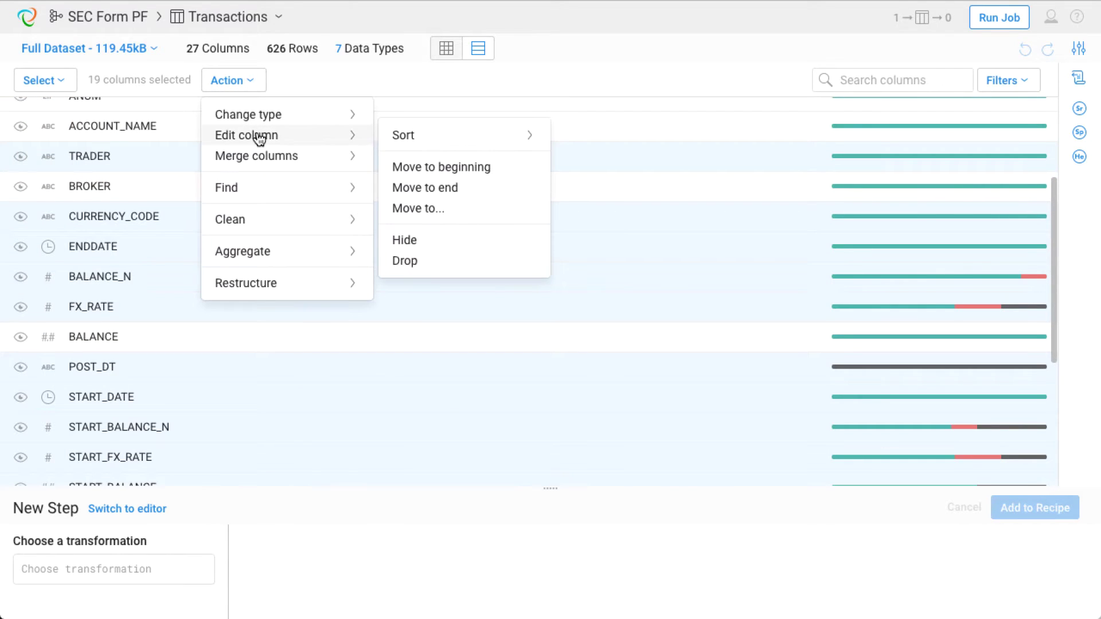
pyautogui.moveTo(425, 148)
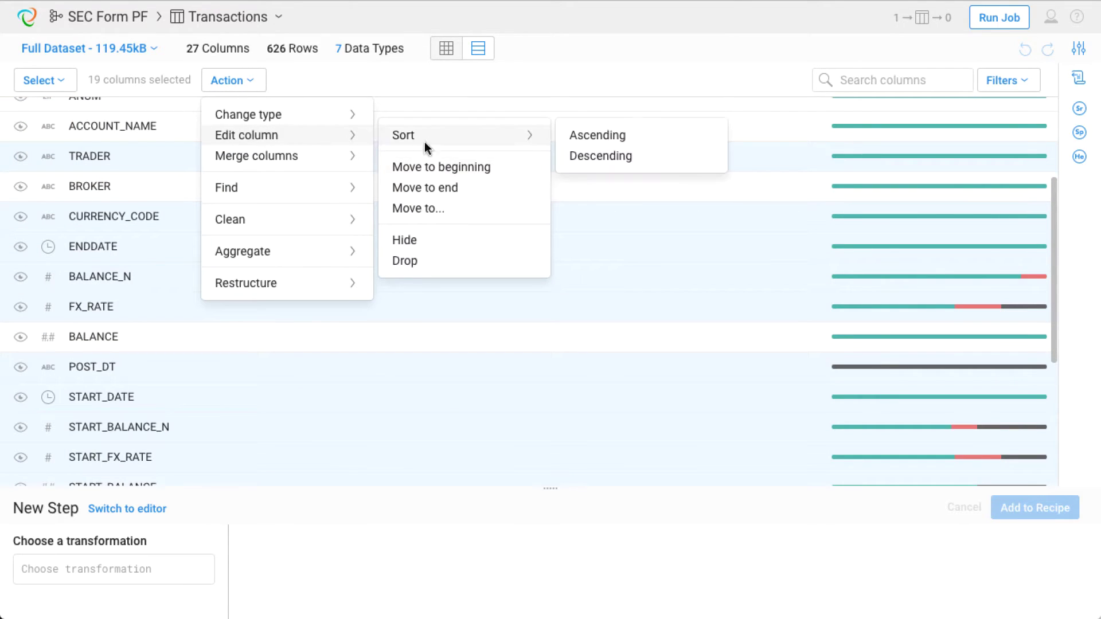
pyautogui.click(405, 261)
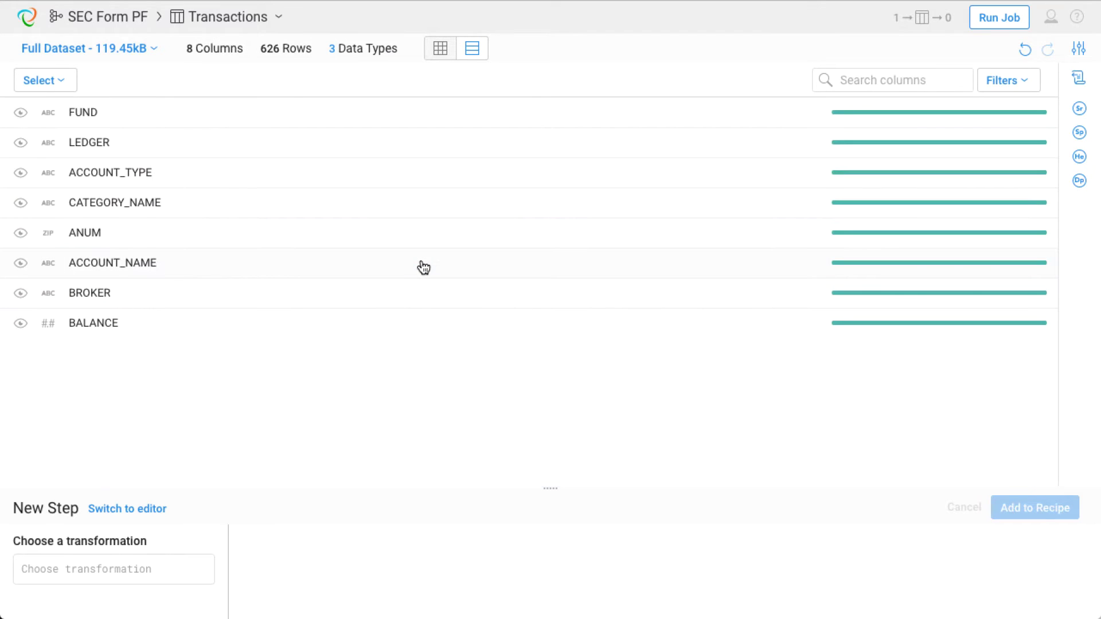
# Step: Return to the grid view and open the BALANCE column's details to examine its statistics and value histogram
pyautogui.click(440, 51)
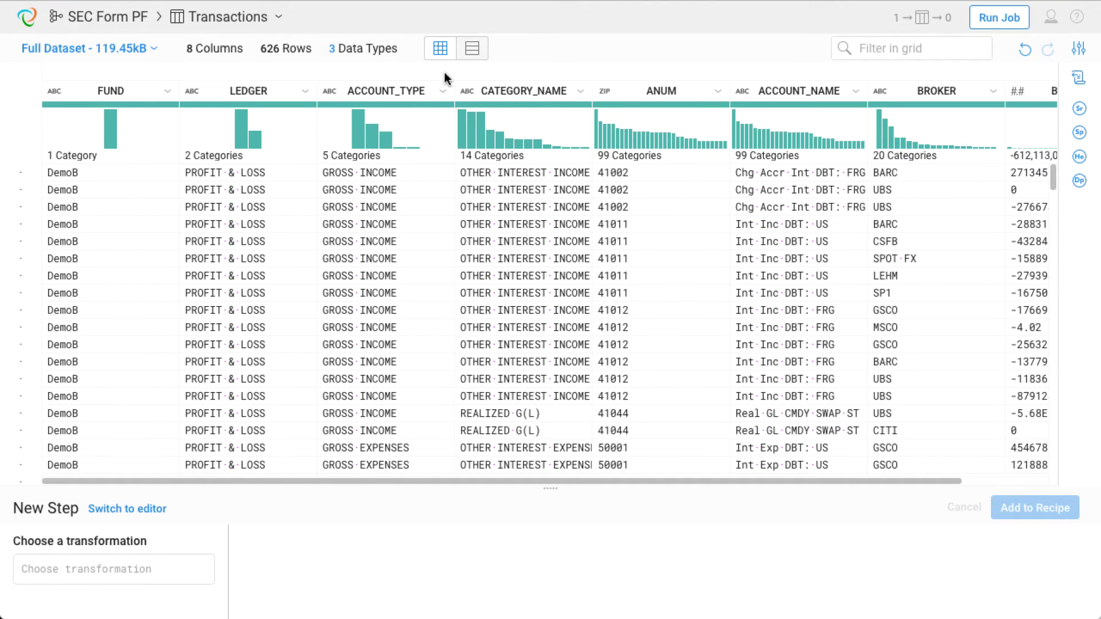
pyautogui.hscroll(3, 717, 100)
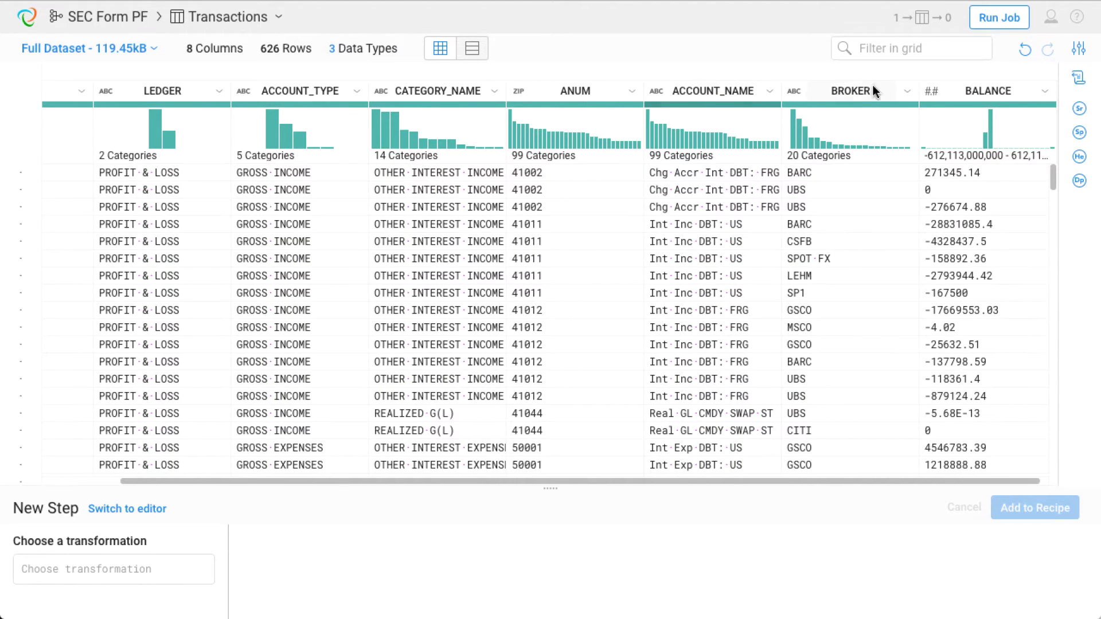
pyautogui.click(1045, 91)
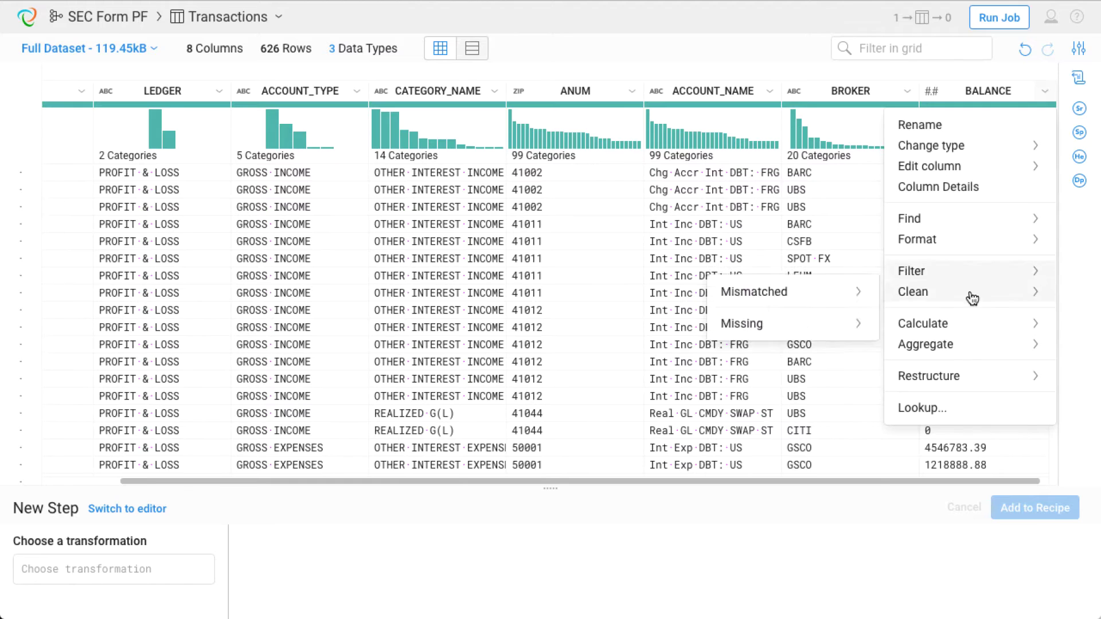
pyautogui.moveTo(971, 323)
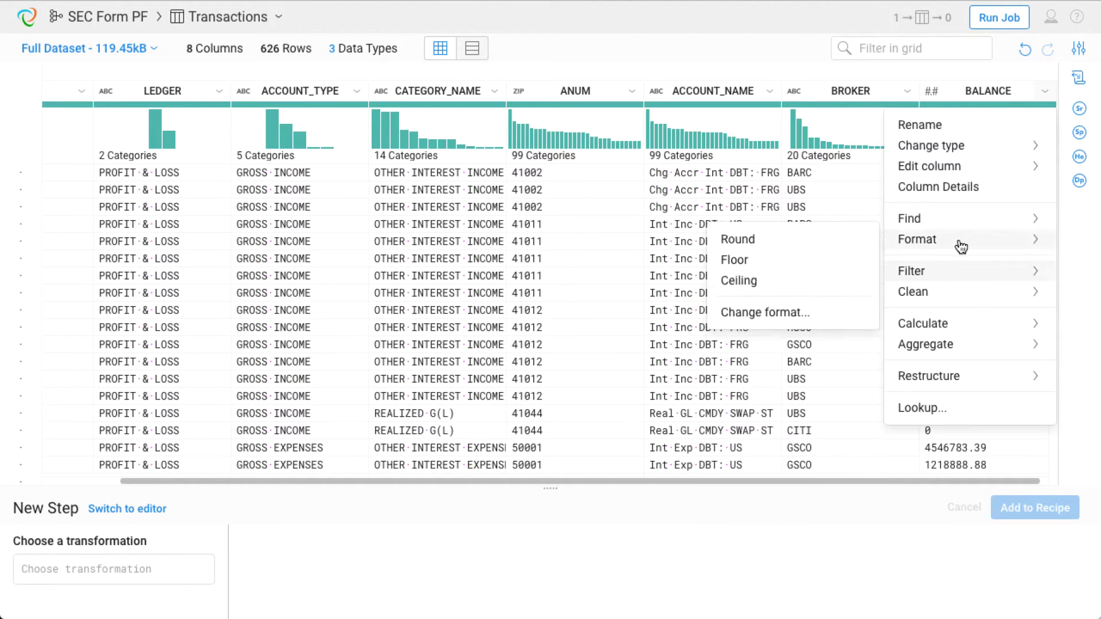
pyautogui.click(957, 188)
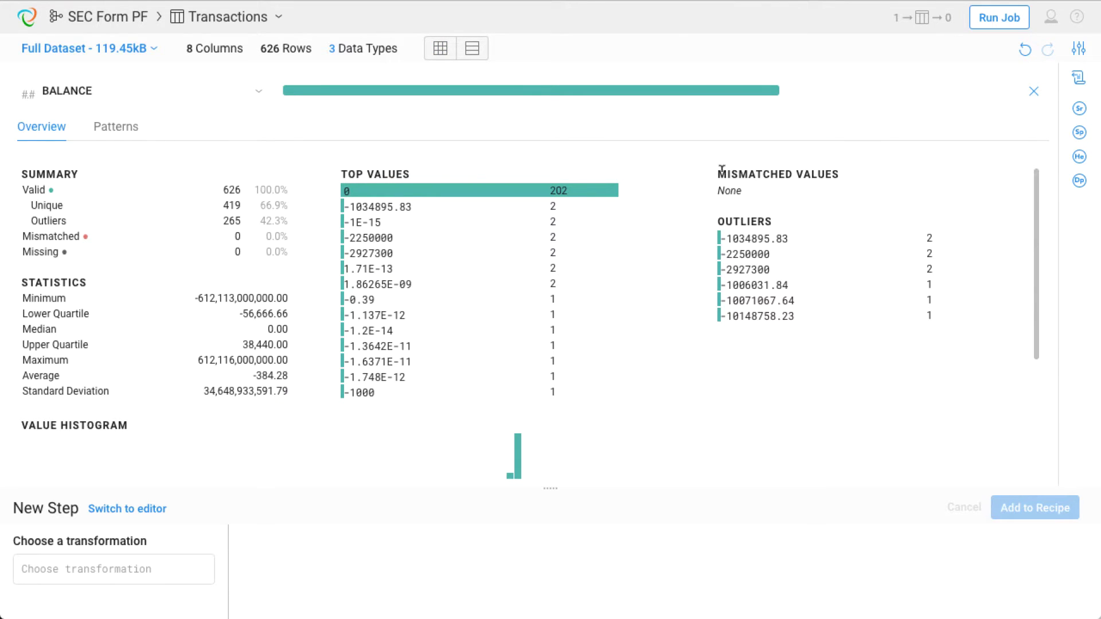
pyautogui.scroll(-4, 765, 218)
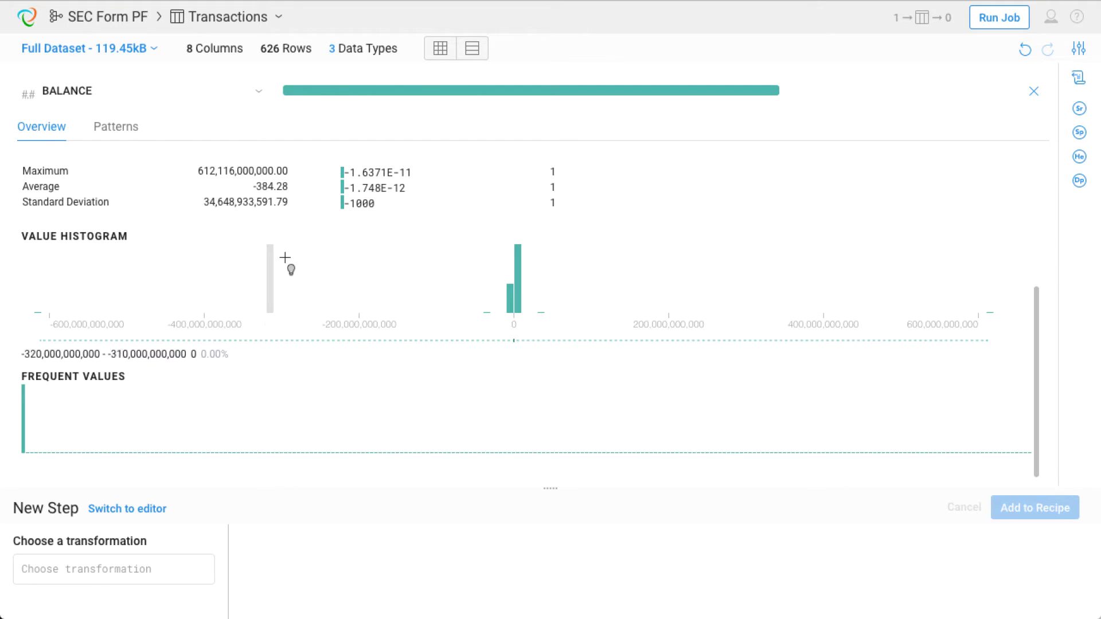
# Step: Add a keep-rows step with the condition (0 <= BALANCE) from the histogram's non-negative range, and close the column details
pyautogui.moveTo(521, 287); pyautogui.dragTo(993, 292)
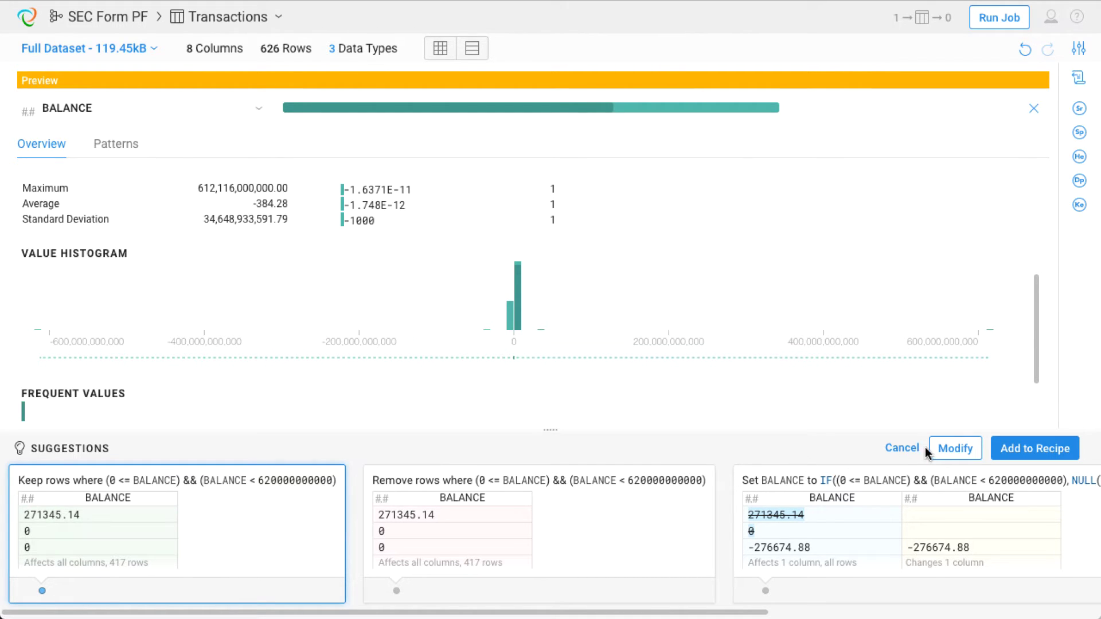
pyautogui.click(943, 452)
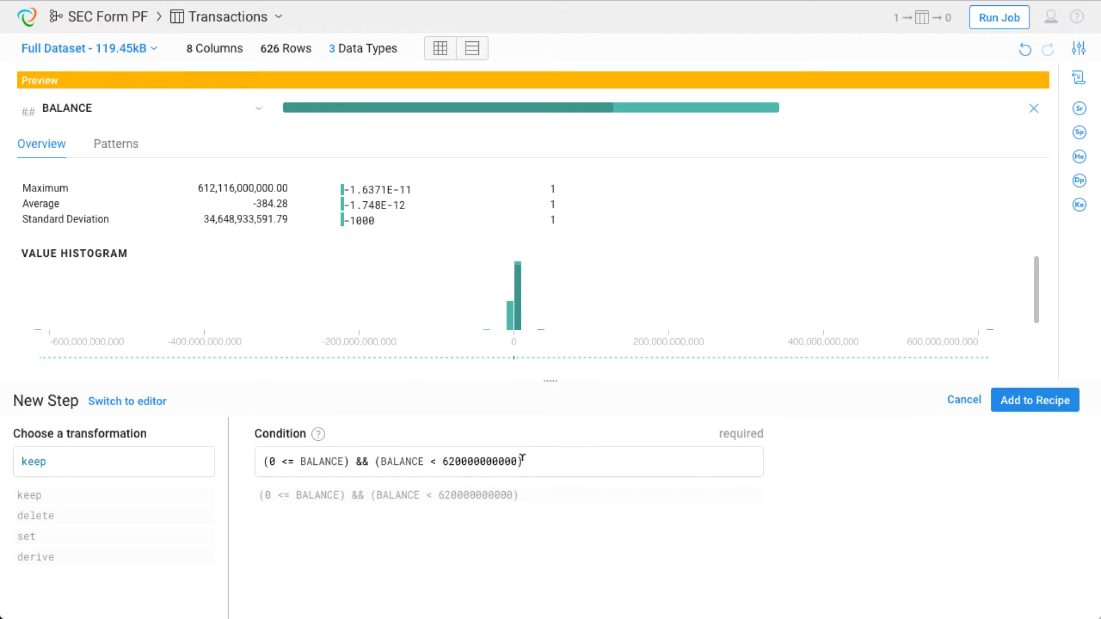
pyautogui.moveTo(523, 459); pyautogui.dragTo(351, 459)
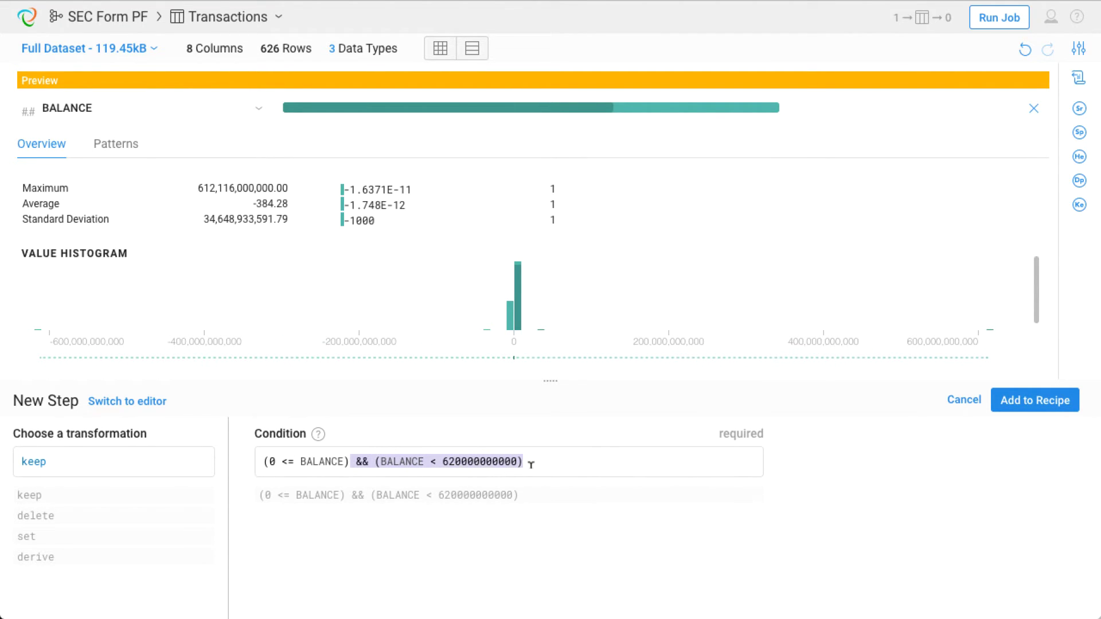
pyautogui.press('BackSpace')
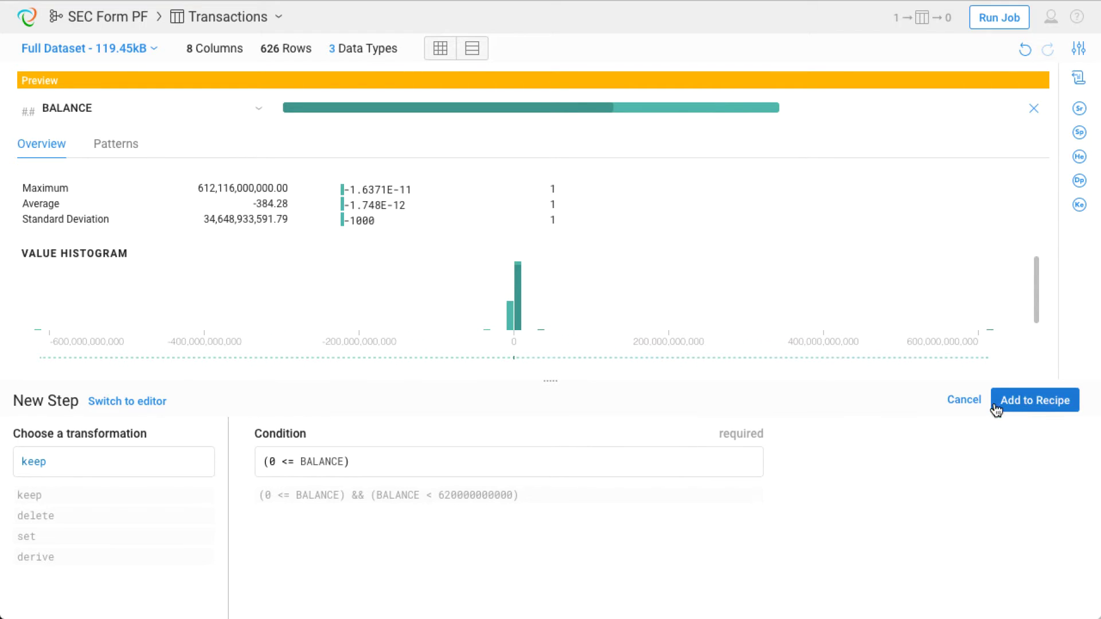
pyautogui.click(1009, 408)
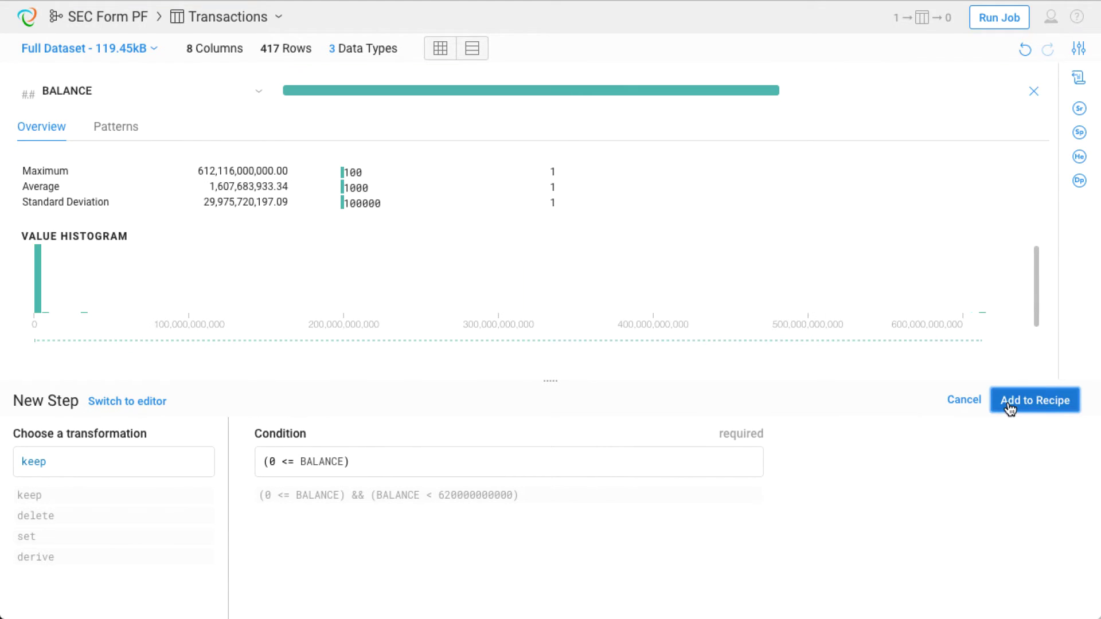
pyautogui.click(1033, 96)
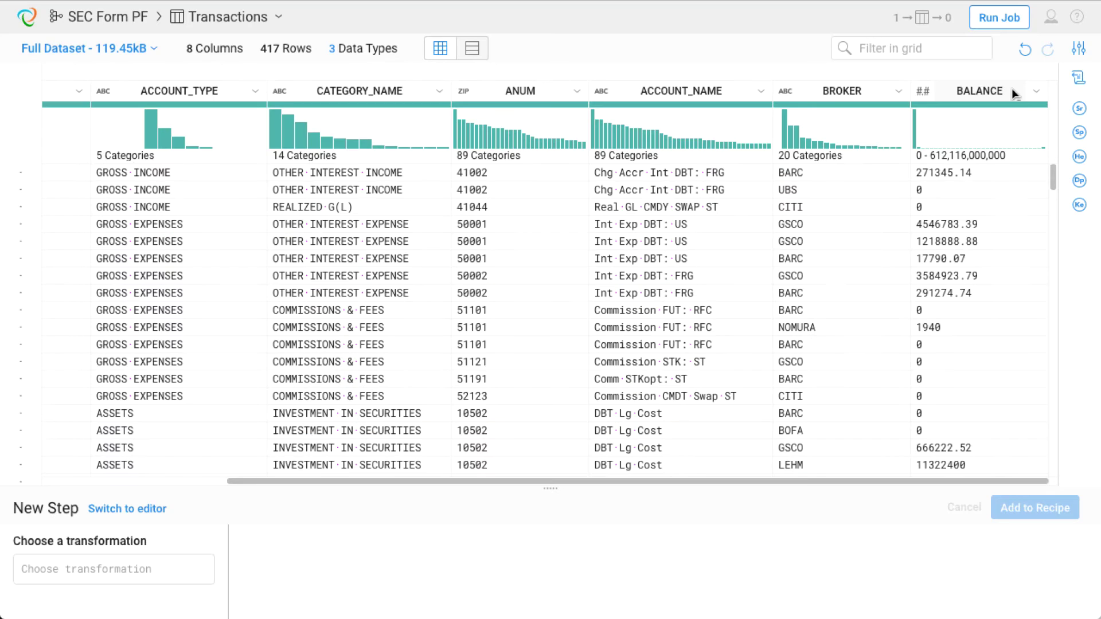
# Step: Select the ACCOUNT_NAME and BALANCE columns and preview the suggested aggregation with count() and SUM(BALANCE) grouped by ACCOUNT_NAME
pyautogui.click(700, 93)
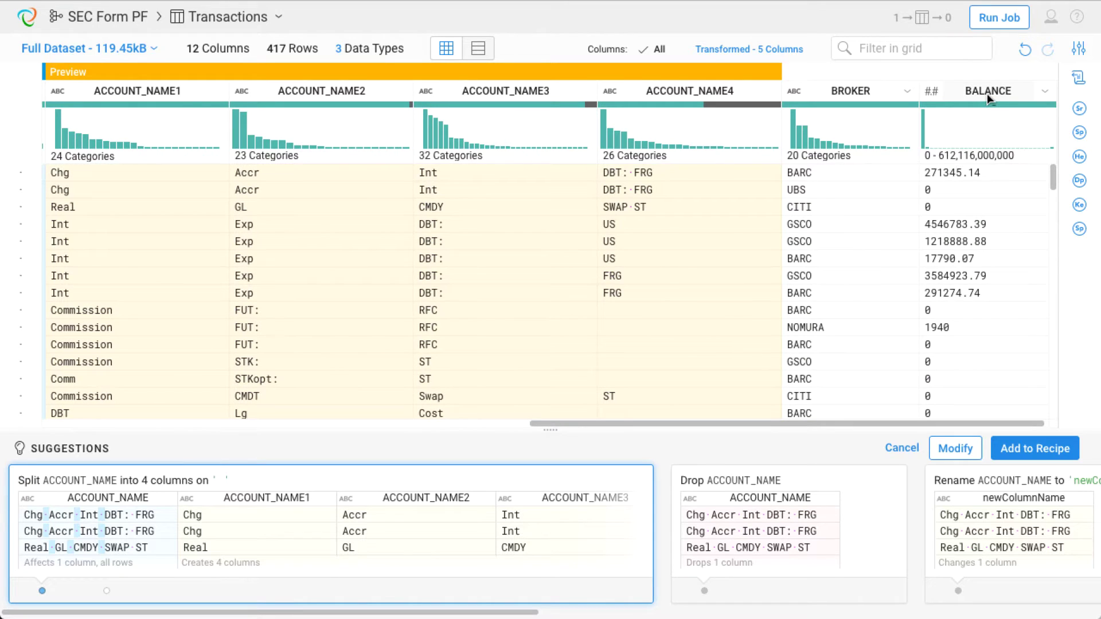
pyautogui.keyDown('ctrl'); pyautogui.click(987, 94); pyautogui.keyUp('ctrl')
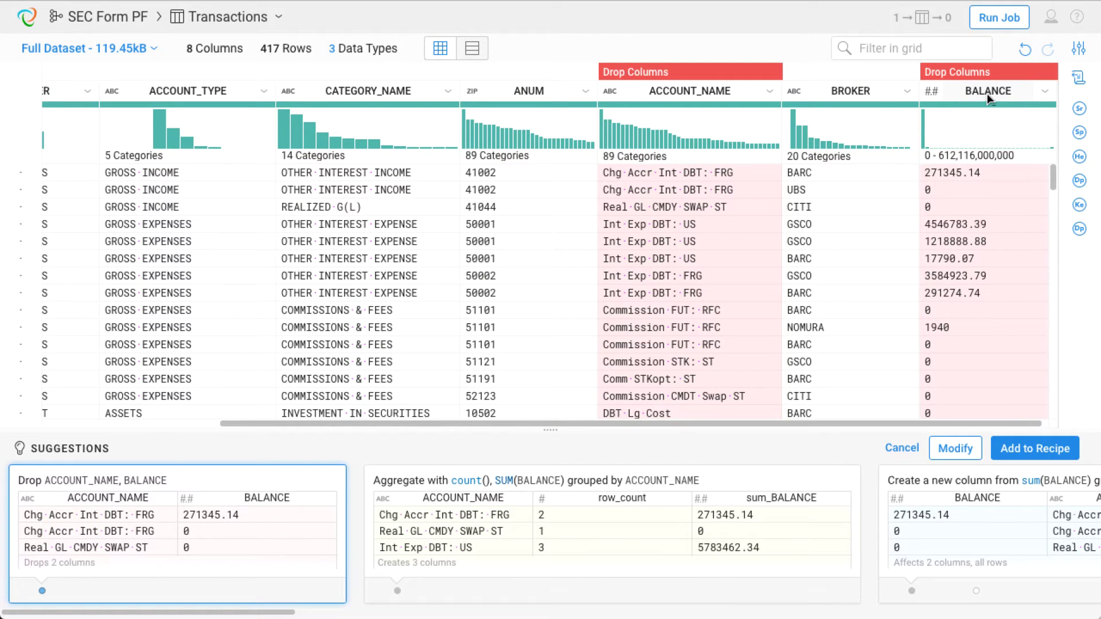
pyautogui.click(566, 512)
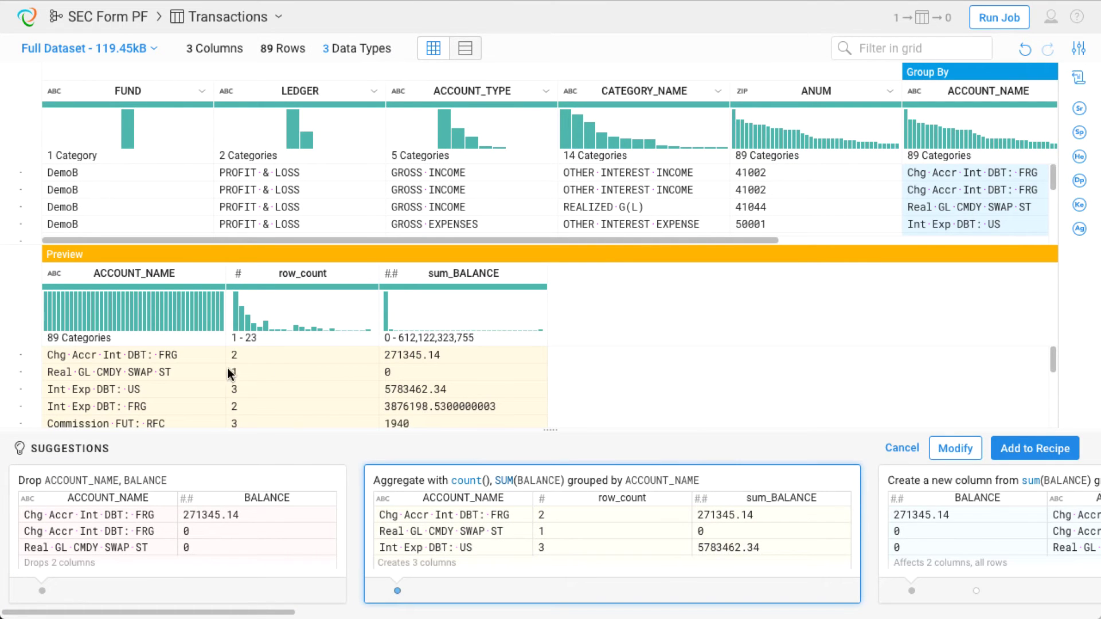
pyautogui.scroll(-5, 192, 383)
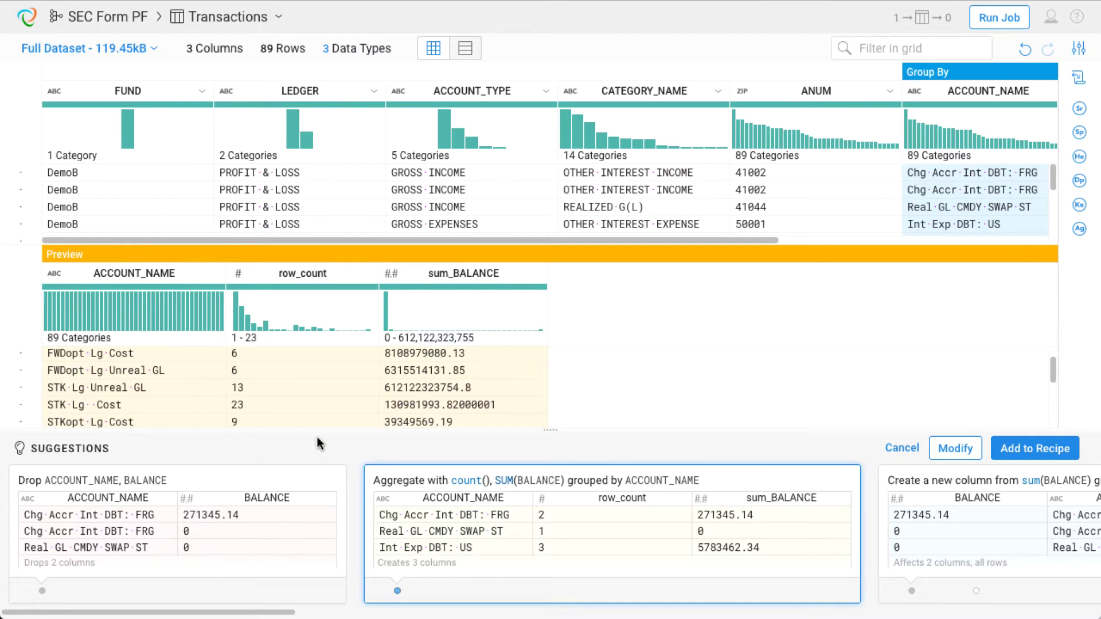
# Step: Apply the suggestion that creates a new column from sum(BALANCE) grouped by ACCOUNT_NAME and add it to the recipe
pyautogui.hscroll(2, 782, 520)
pyautogui.hscroll(4, 781, 519)
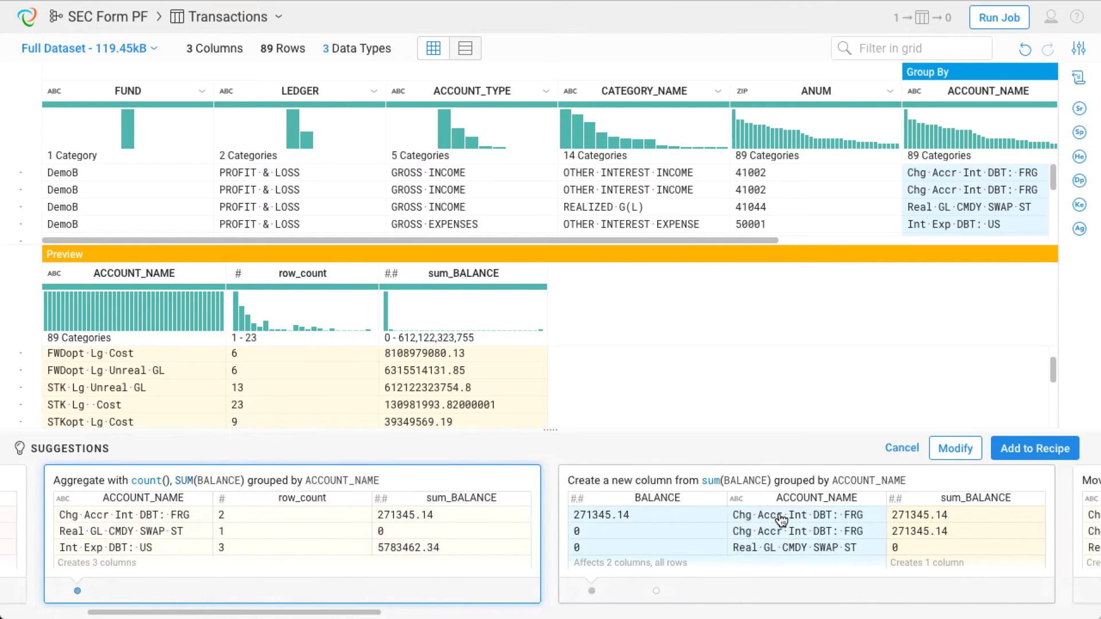
pyautogui.click(798, 518)
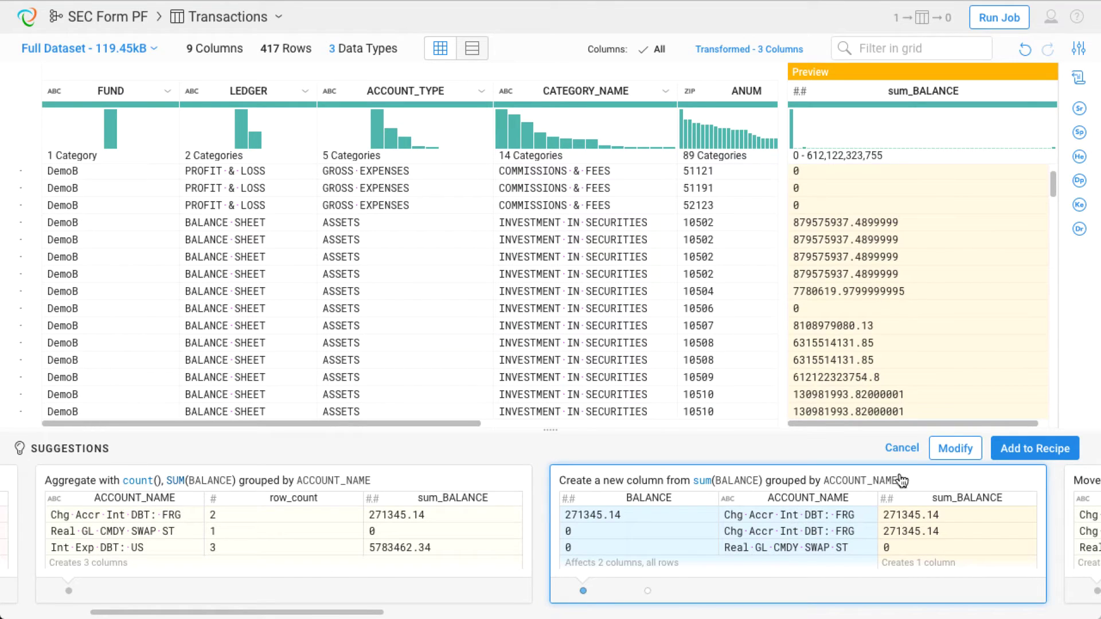
pyautogui.click(1029, 450)
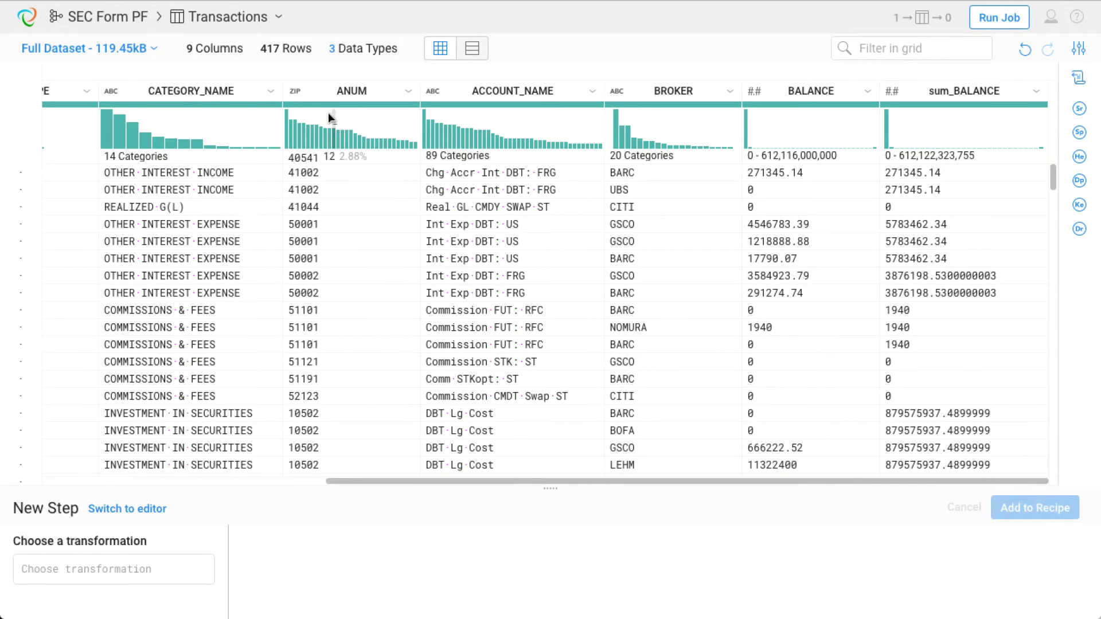
# Step: Switch to the Dividends dataset and open its recipe
pyautogui.click(230, 18)
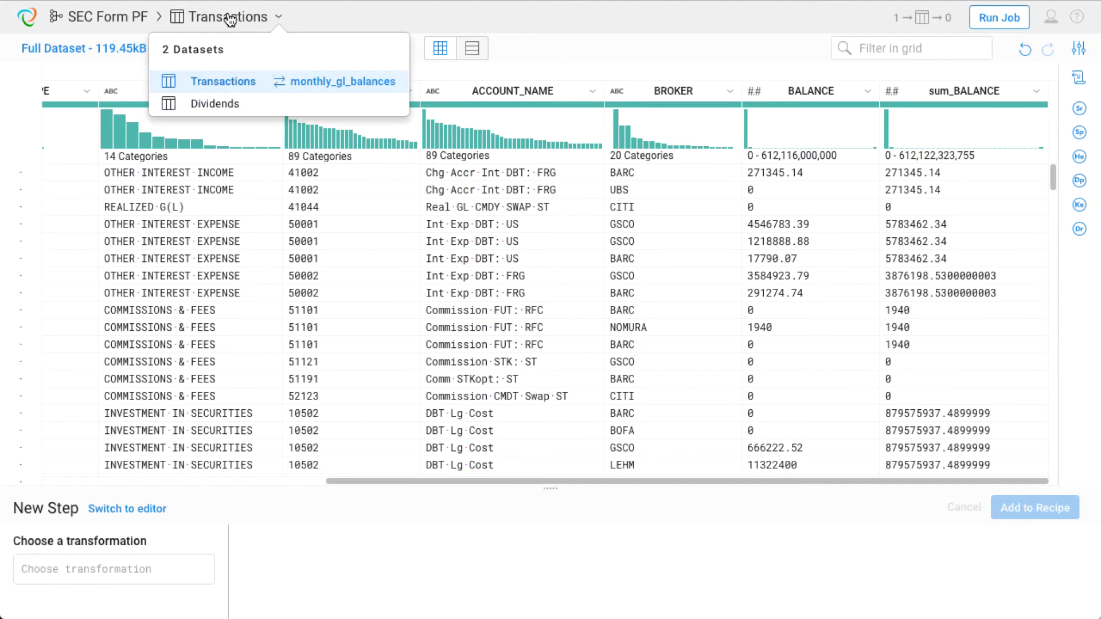
pyautogui.click(228, 103)
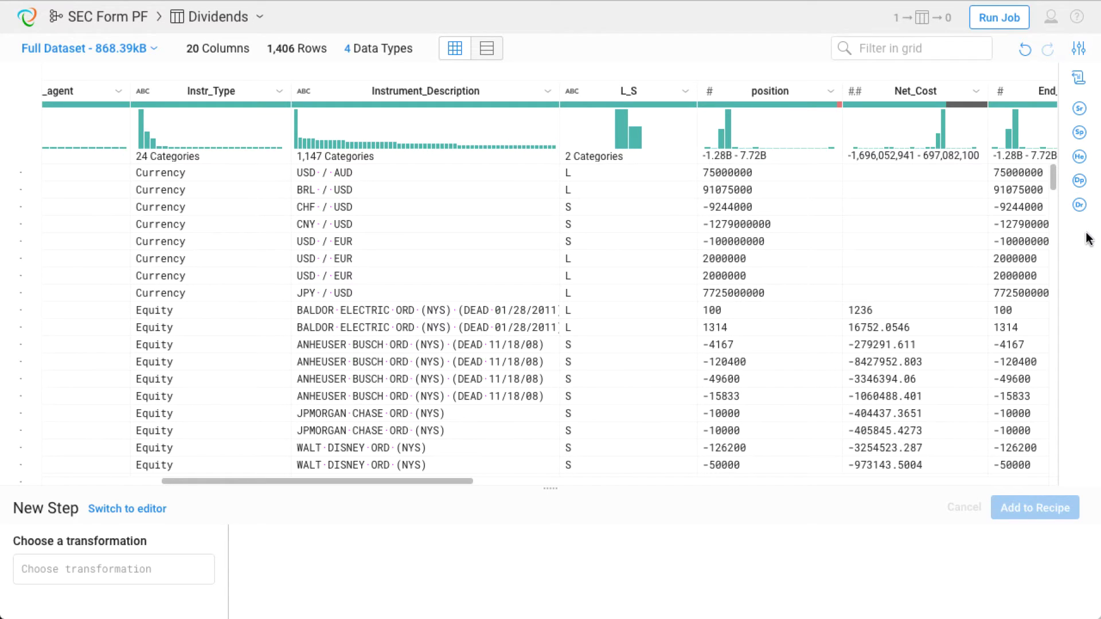
pyautogui.click(1080, 78)
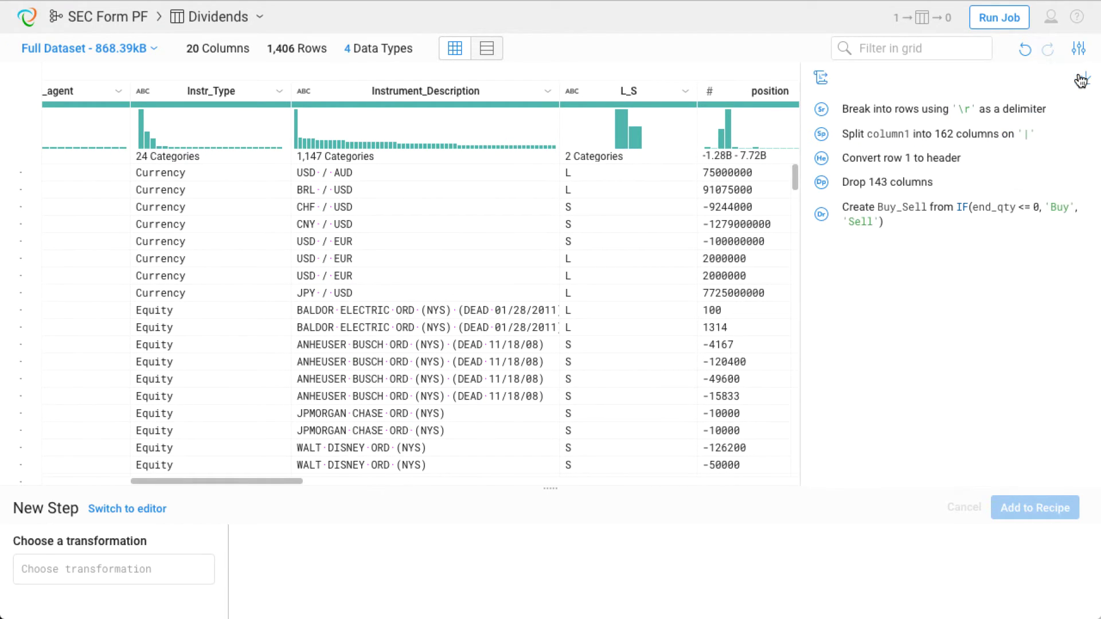
# Step: Review the recipe steps for header conversion, column dropping and the Buy_Sell formula, and close the recipe
pyautogui.click(939, 163)
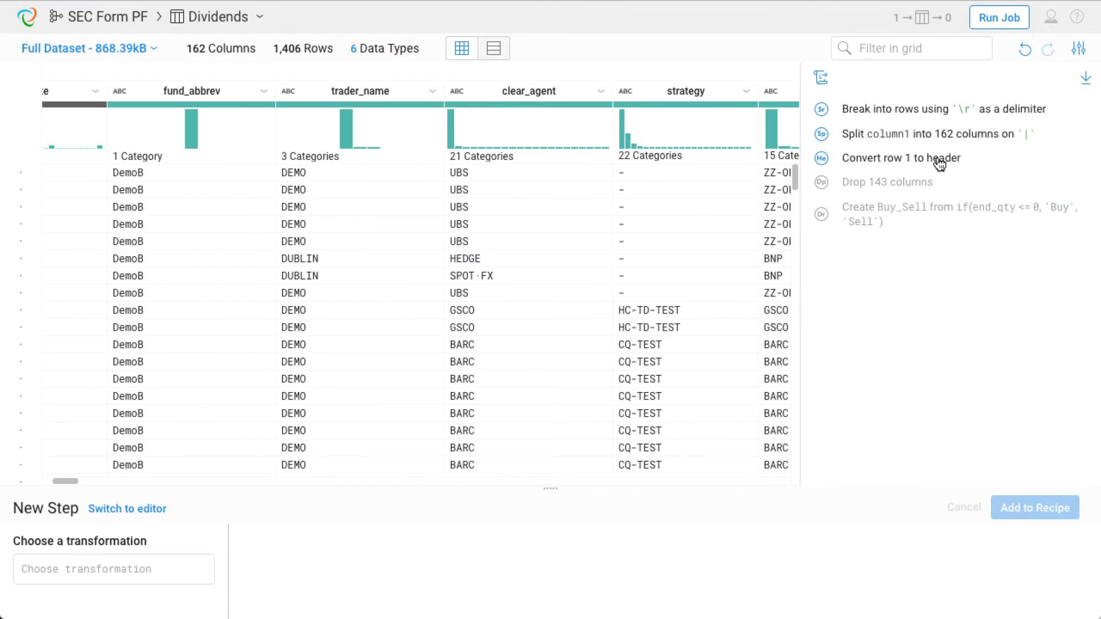
pyautogui.click(919, 187)
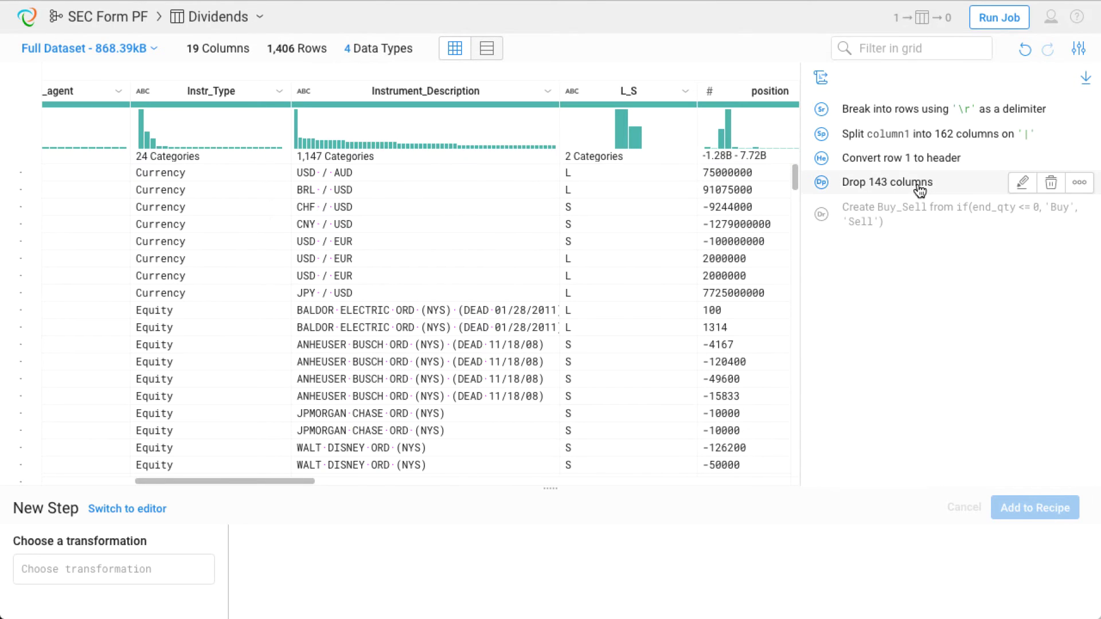
pyautogui.click(924, 222)
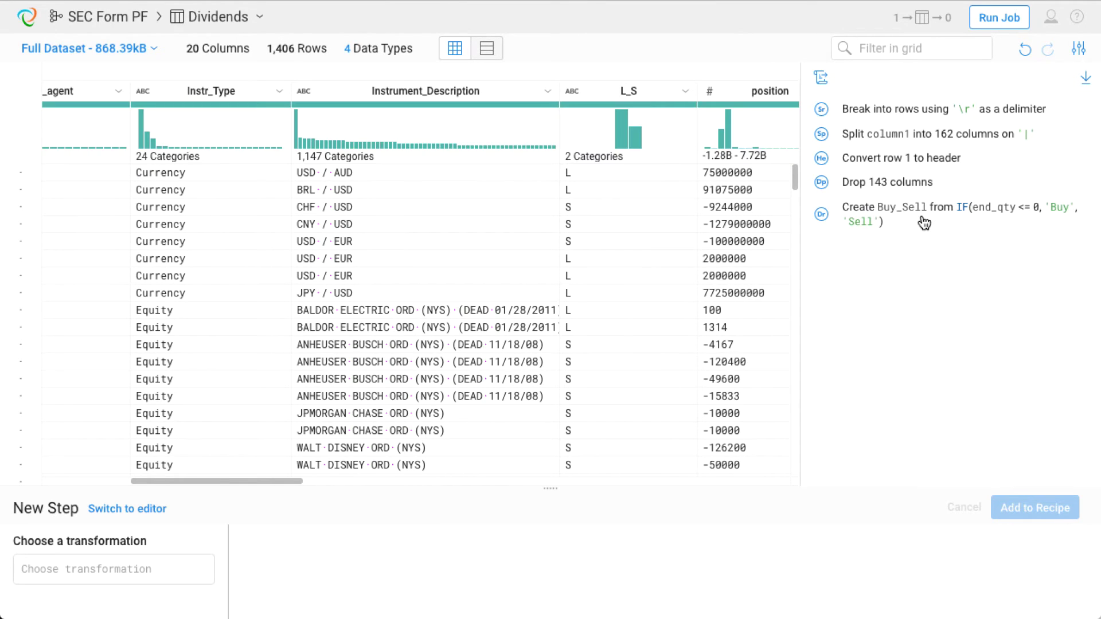
pyautogui.moveTo(967, 216)
pyautogui.click(1022, 207)
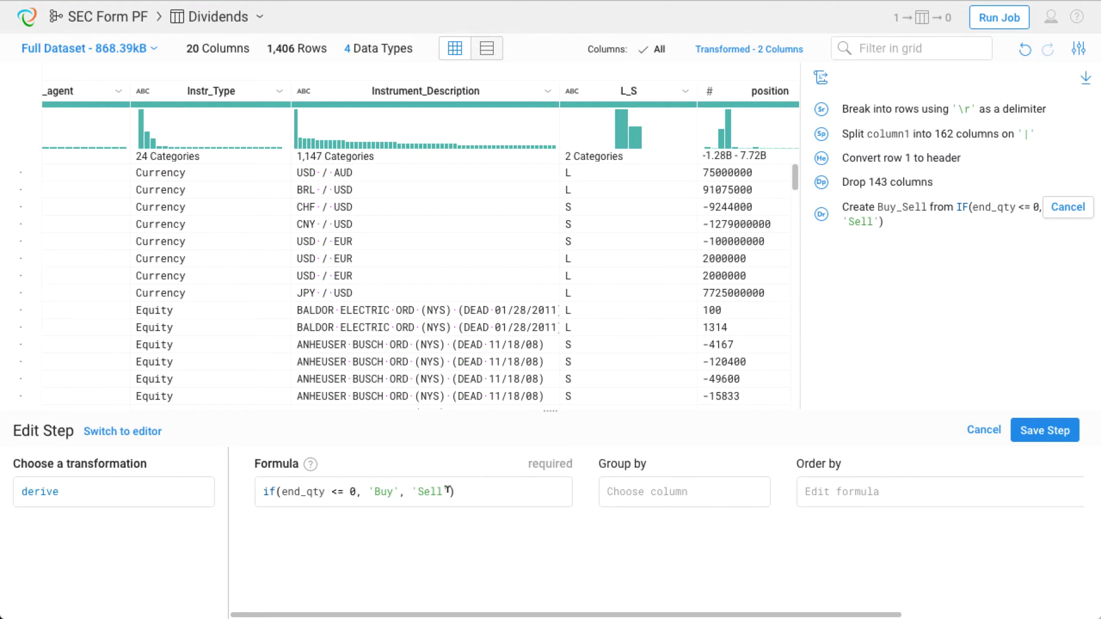
pyautogui.click(1037, 435)
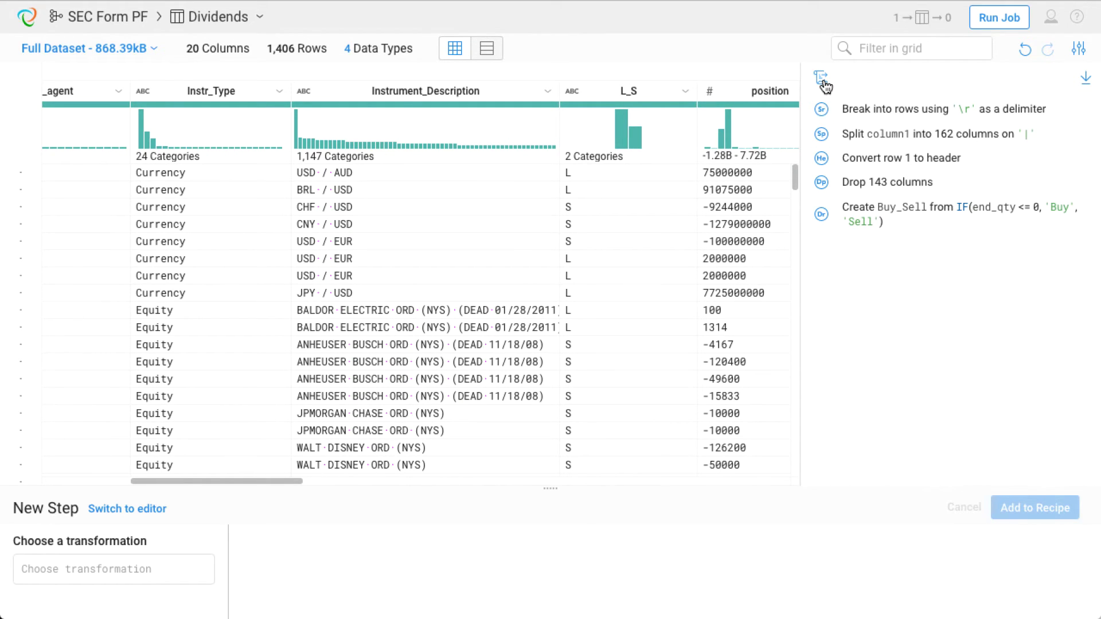
pyautogui.click(821, 78)
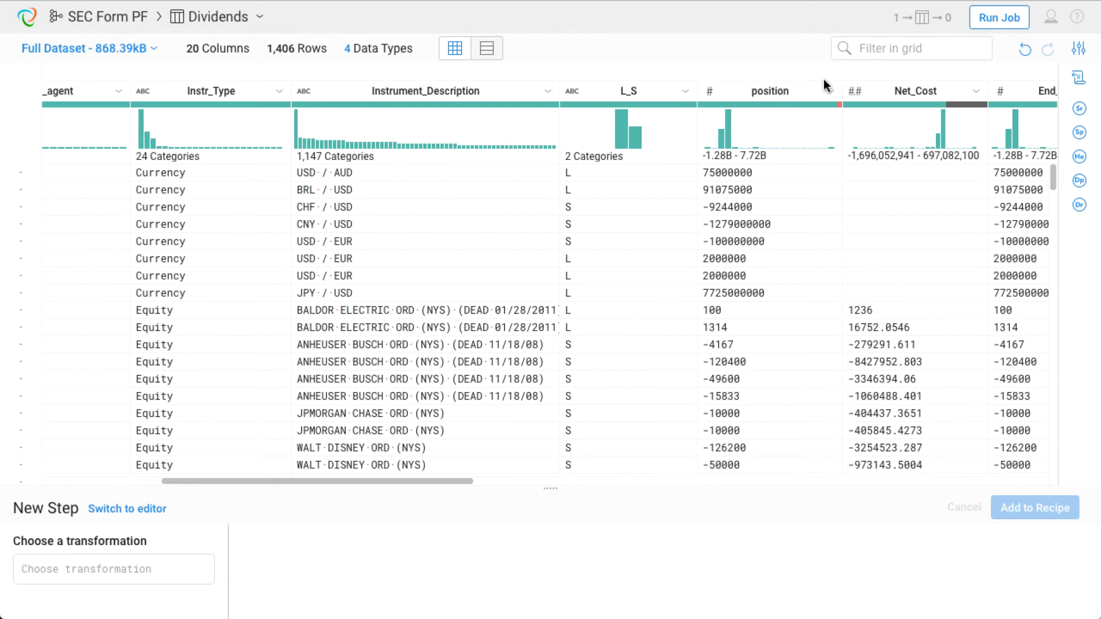
# Step: Start a pivot transformation on the Buy_Sell column
pyautogui.hscroll(7, 914, 118)
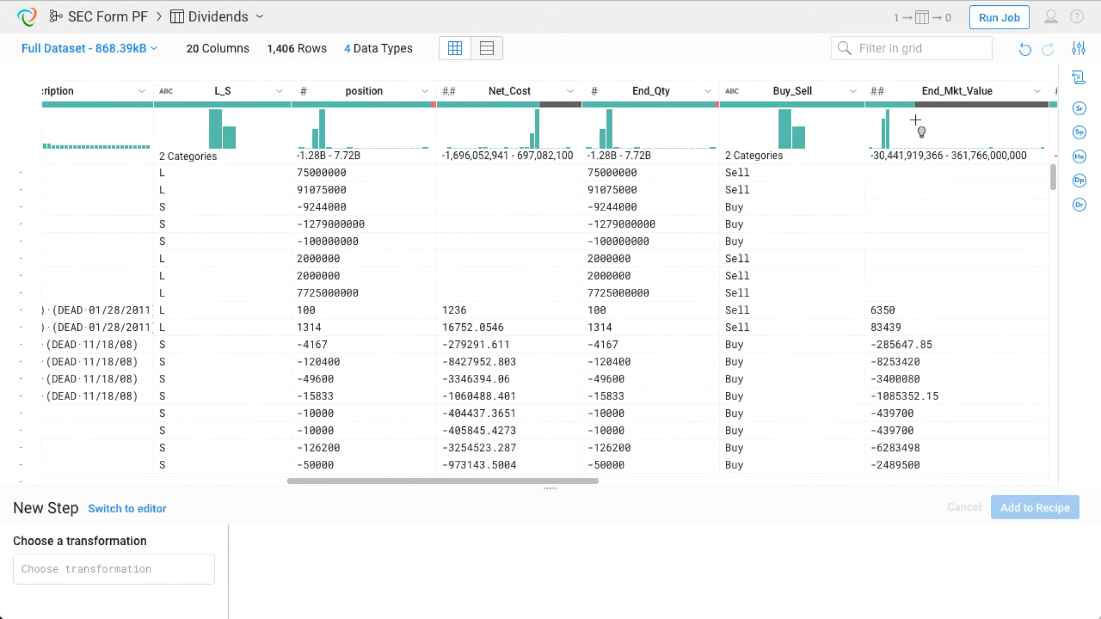
pyautogui.click(854, 92)
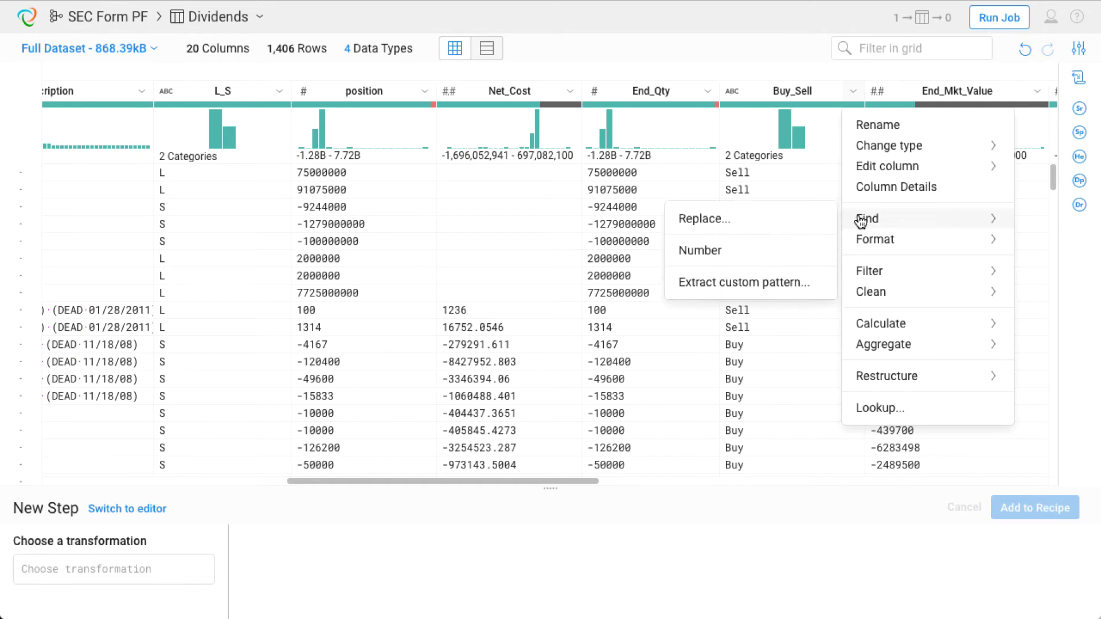
pyautogui.moveTo(870, 378)
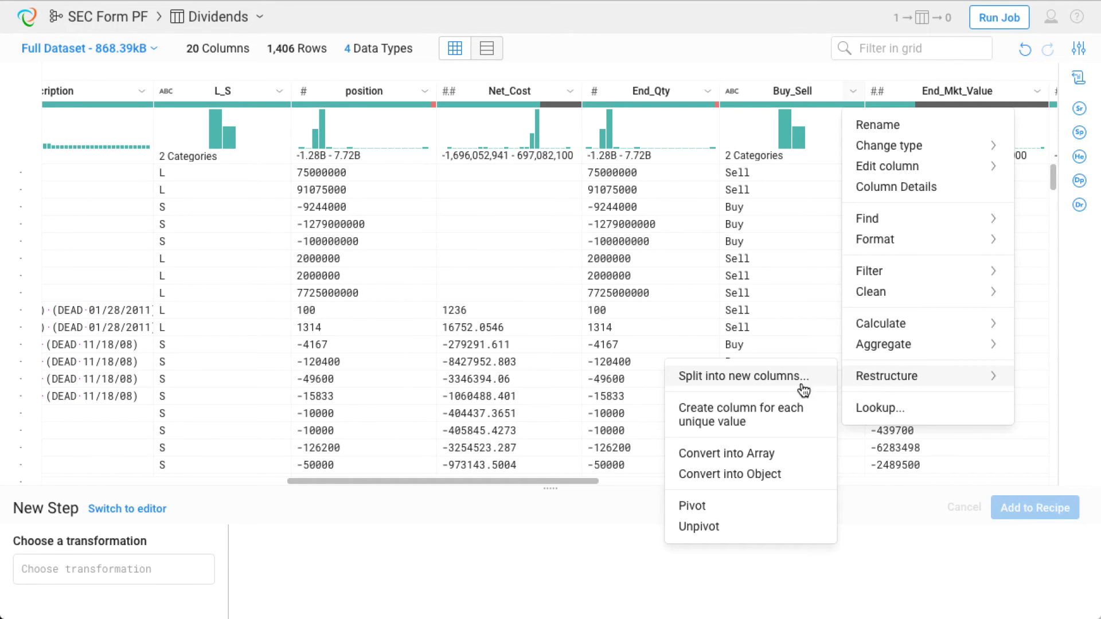
pyautogui.click(692, 505)
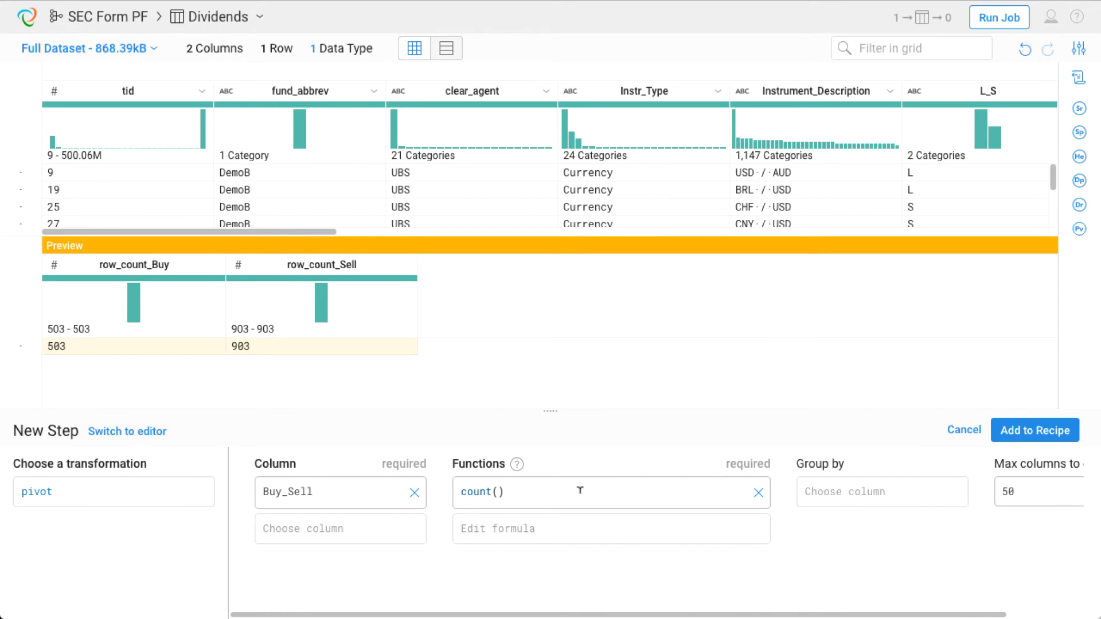
# Step: Replace the pivot's count() function with SUM(Bond_Accrual) from the available aggregate functions and columns
pyautogui.moveTo(505, 492); pyautogui.dragTo(459, 491)
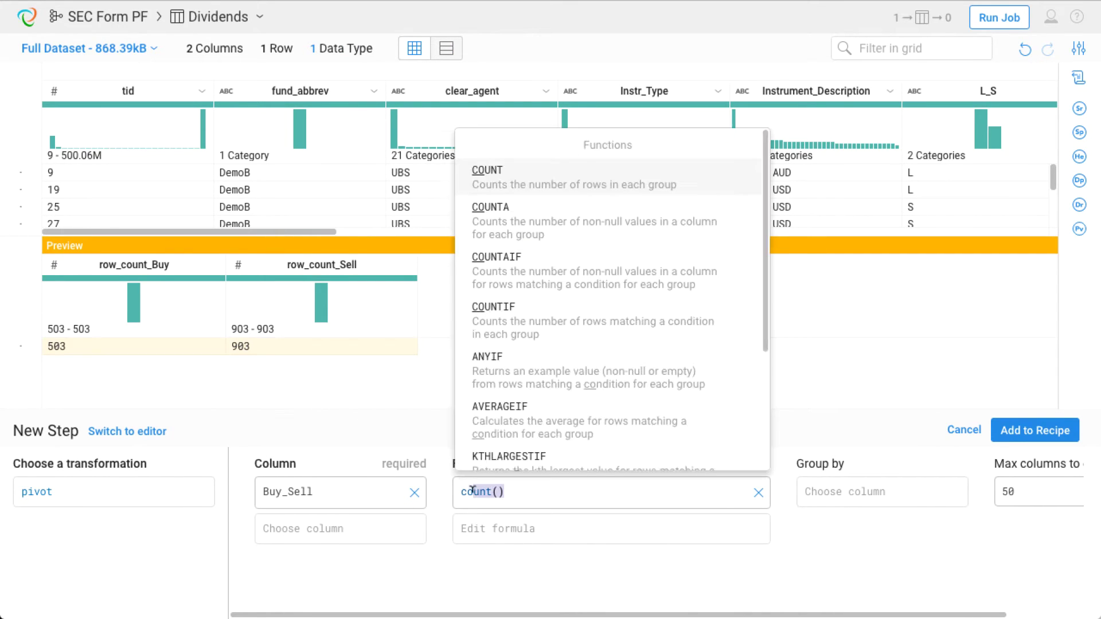
pyautogui.press('BackSpace')
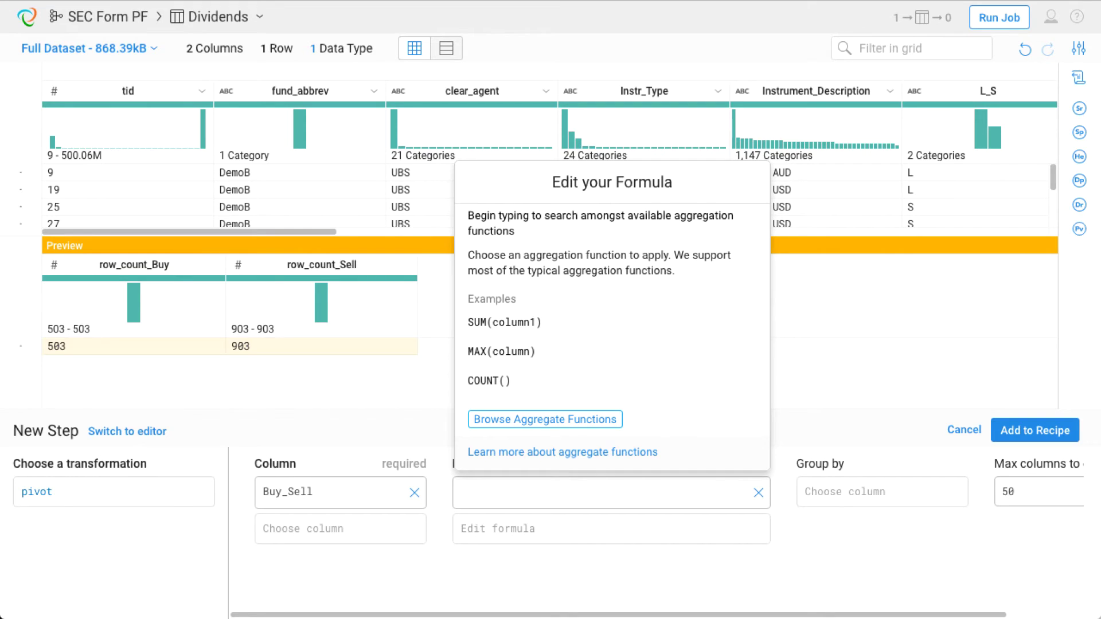
pyautogui.click(499, 419)
pyautogui.scroll(-2, 512, 424)
pyautogui.scroll(-6, 512, 425)
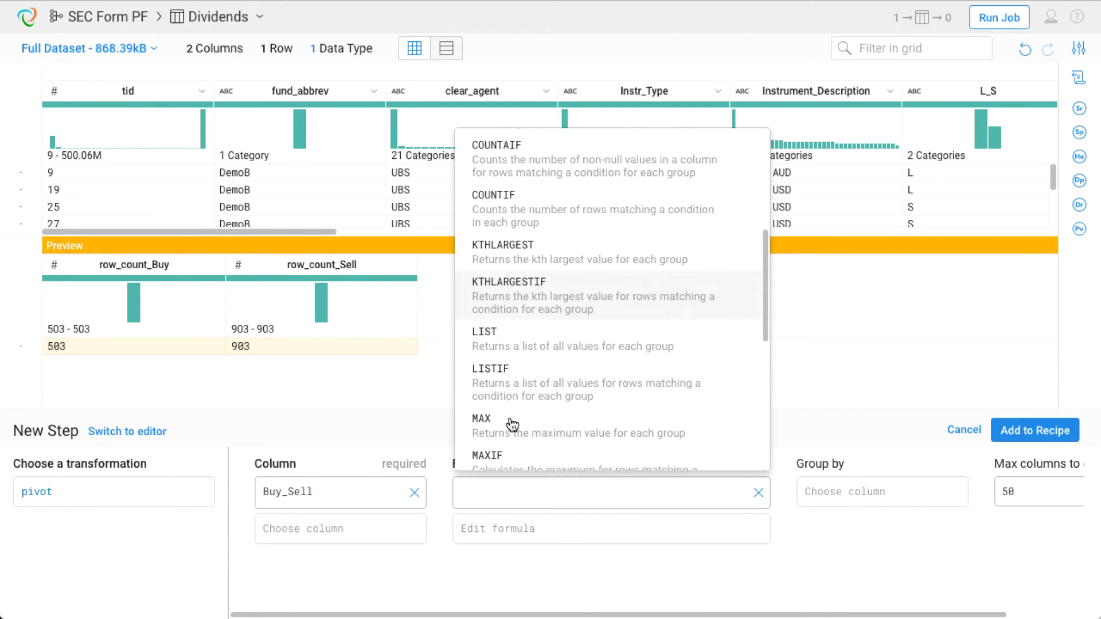
pyautogui.scroll(-2, 512, 428)
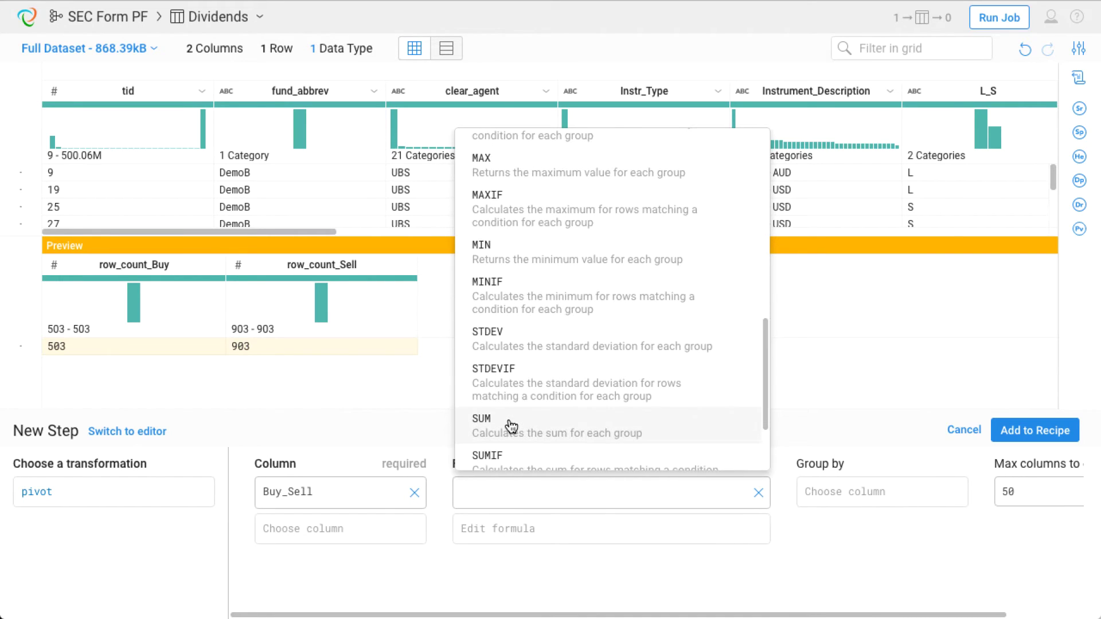
pyautogui.click(512, 424)
pyautogui.click(516, 406)
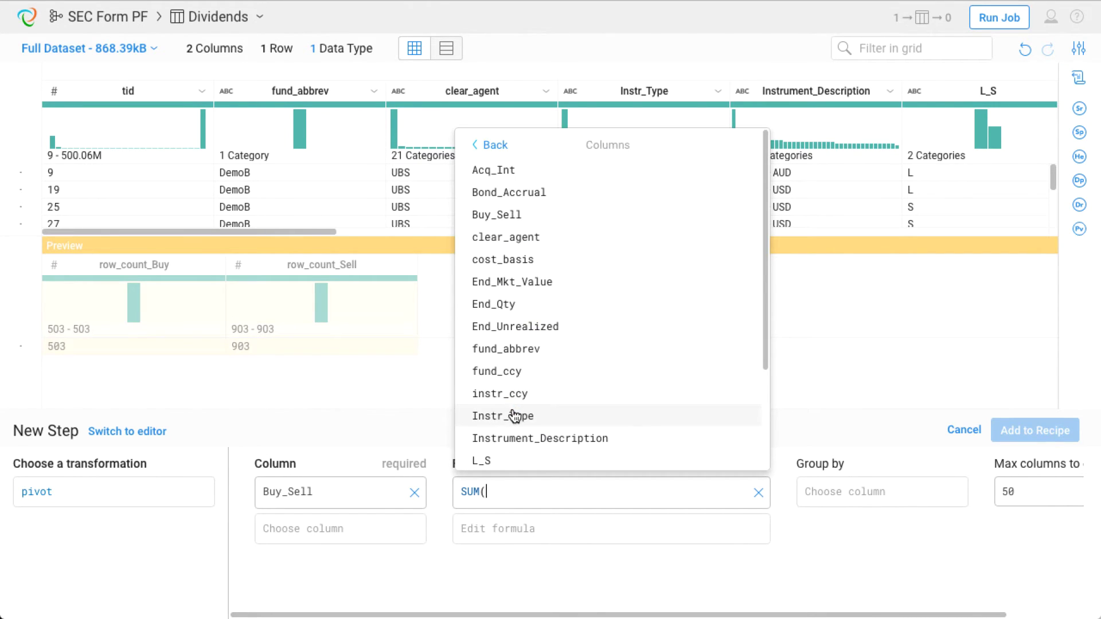
pyautogui.click(533, 194)
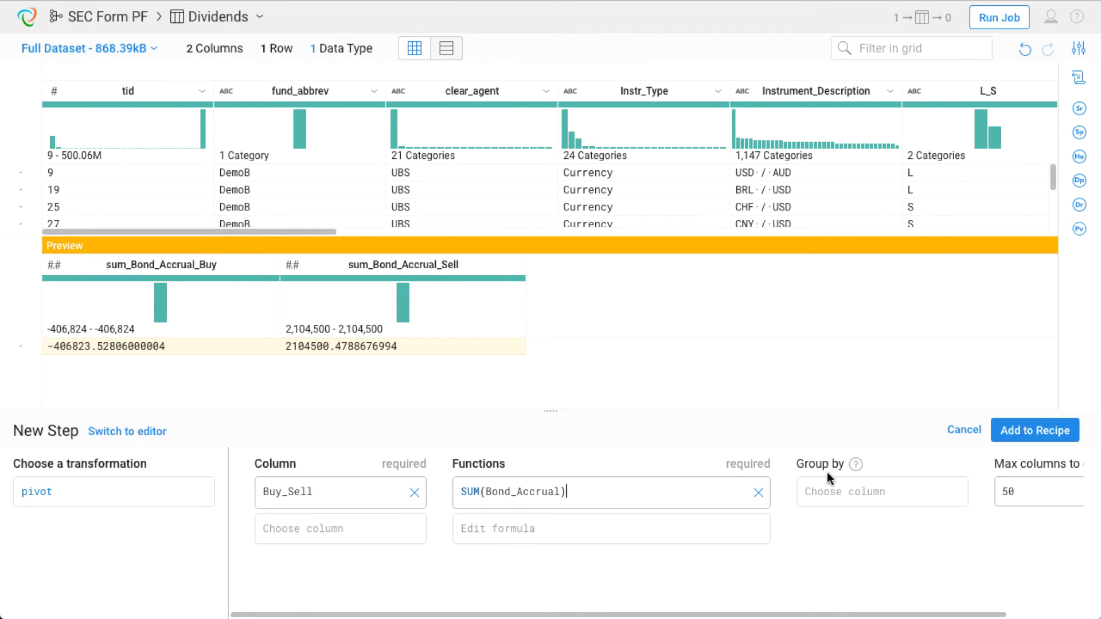
# Step: Group the pivot by instr_ccy and clear_agent and add it to the recipe
pyautogui.click(841, 489)
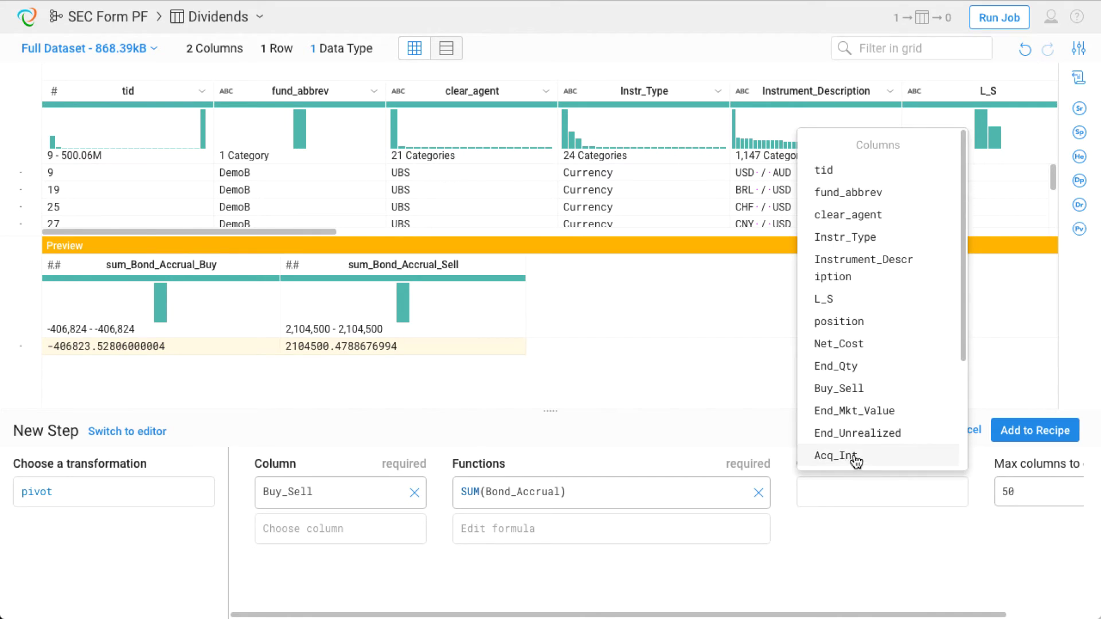
pyautogui.scroll(-2, 857, 453)
pyautogui.scroll(-1, 857, 453)
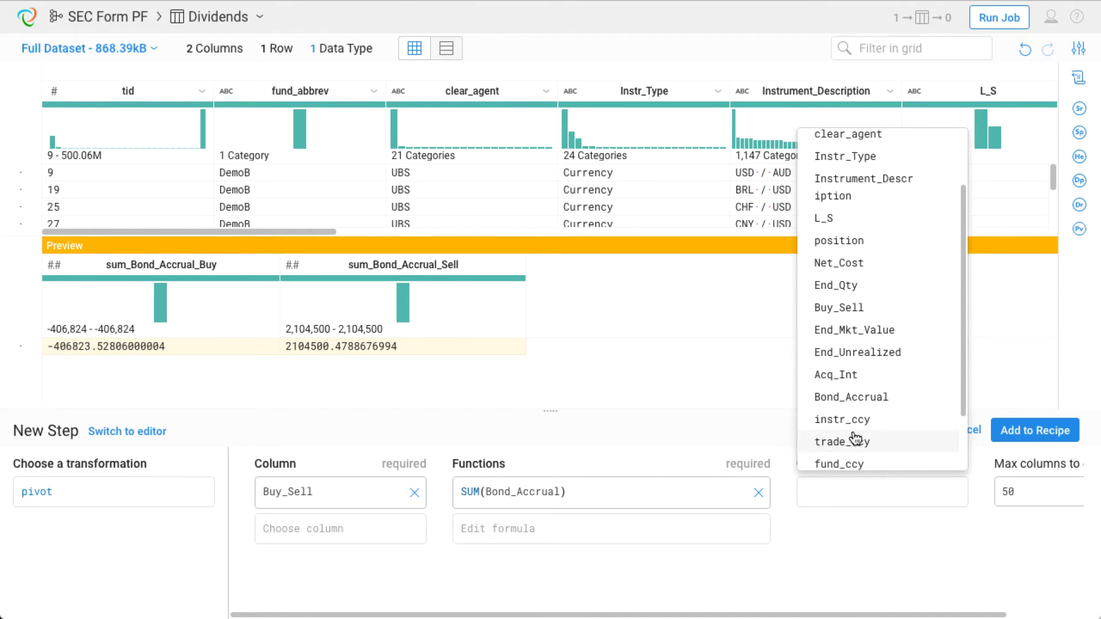
pyautogui.click(854, 426)
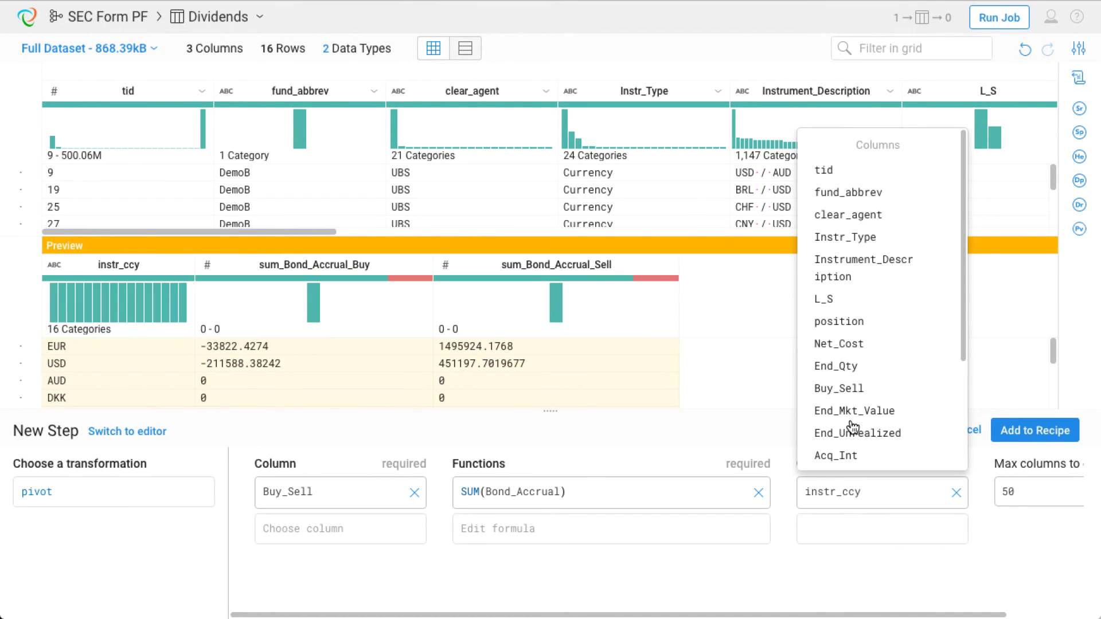
pyautogui.click(863, 219)
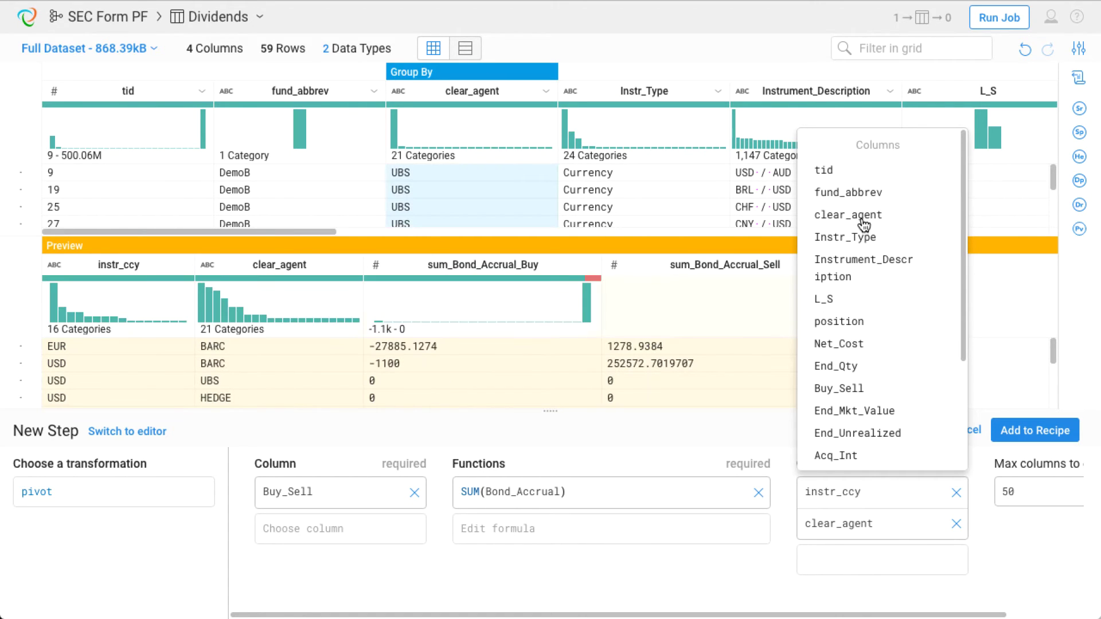
pyautogui.click(1001, 534)
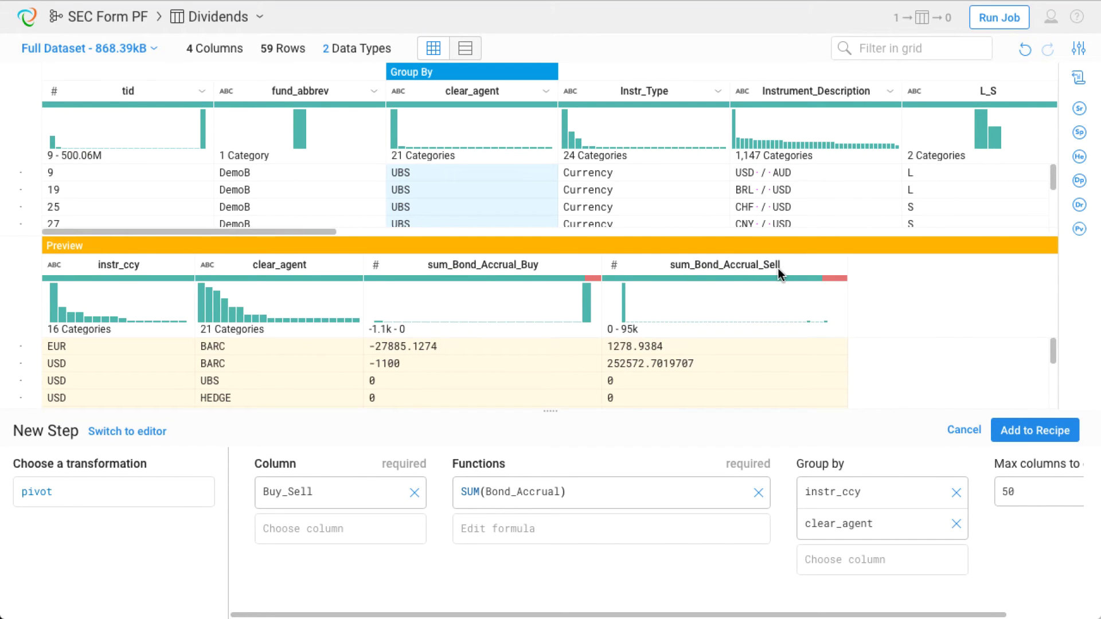
pyautogui.click(1024, 433)
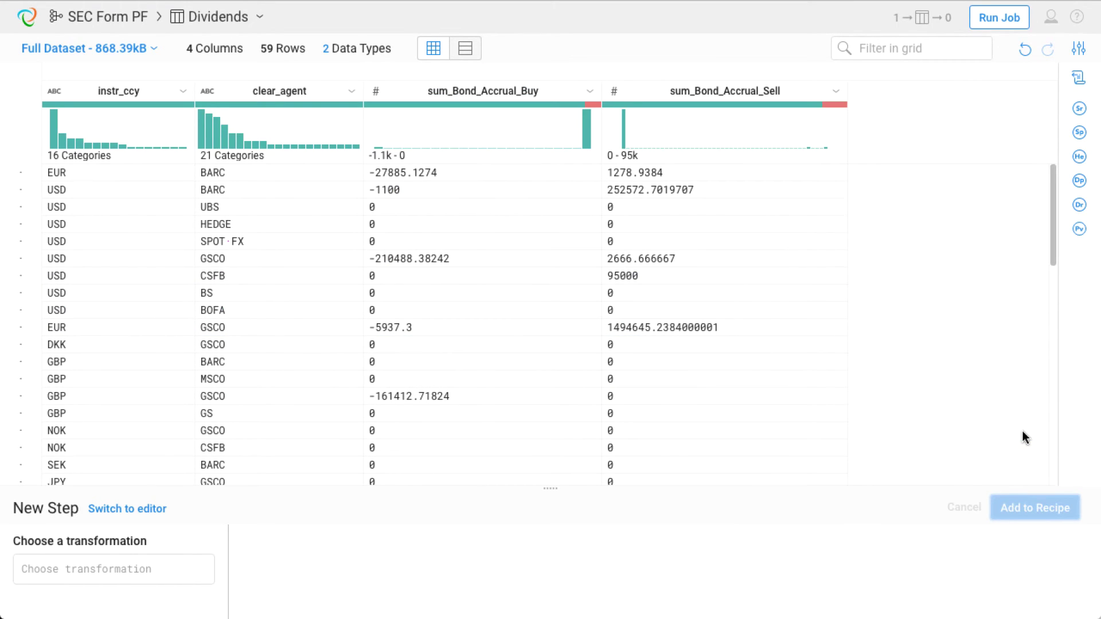
# Step: Change the data type of the sum_Bond_Accrual_Buy and sum_Bond_Accrual_Sell columns to Decimal
pyautogui.moveTo(593, 105)
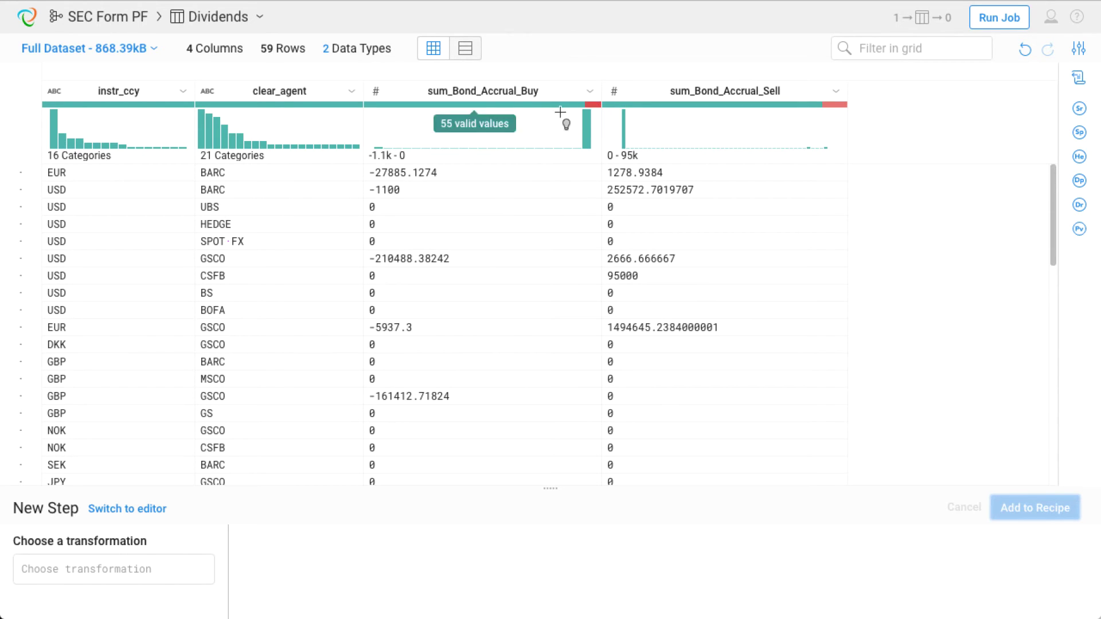
pyautogui.click(377, 93)
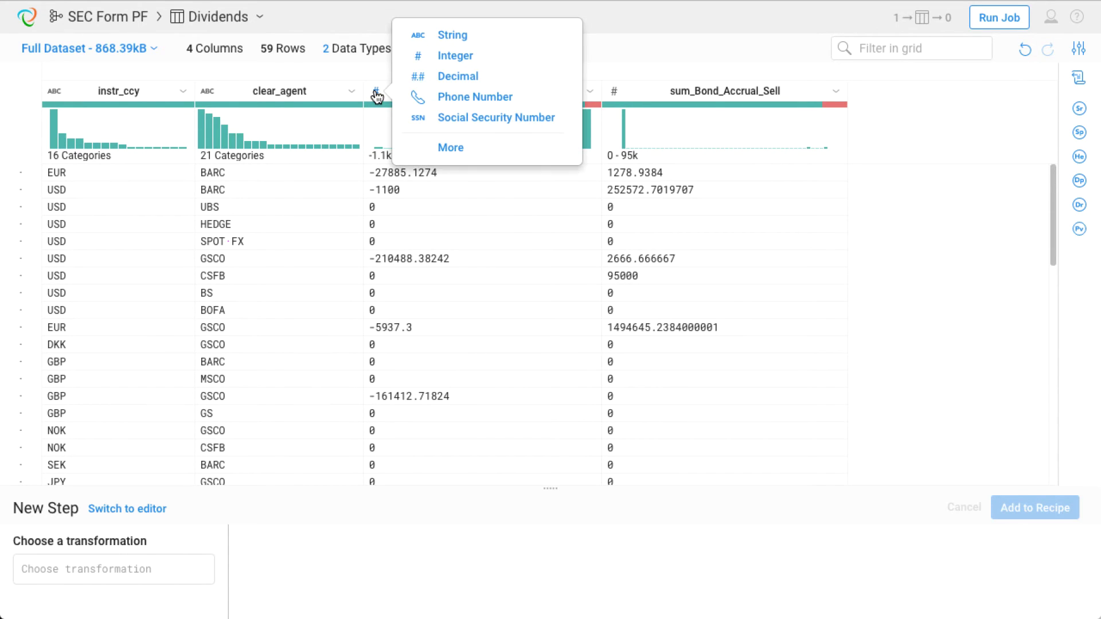
pyautogui.click(454, 77)
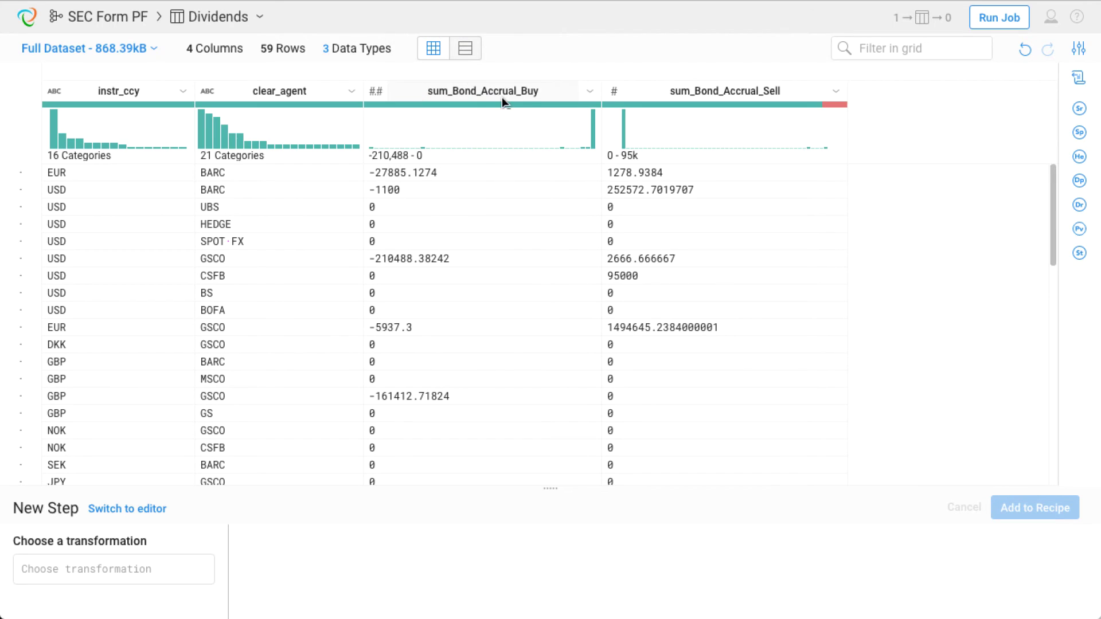
pyautogui.click(614, 93)
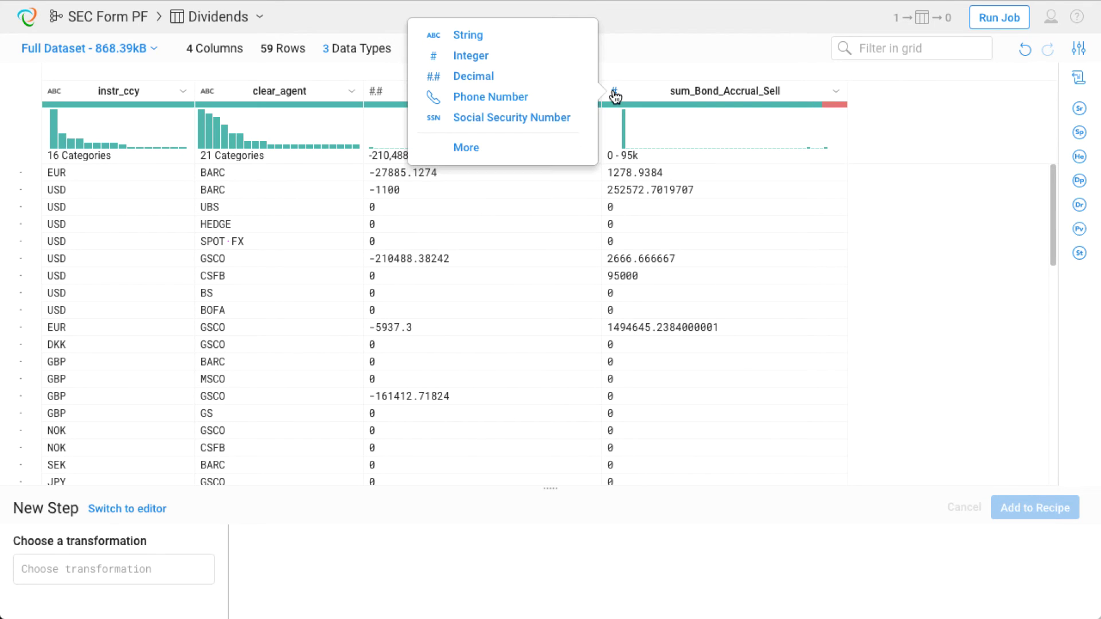
pyautogui.click(512, 81)
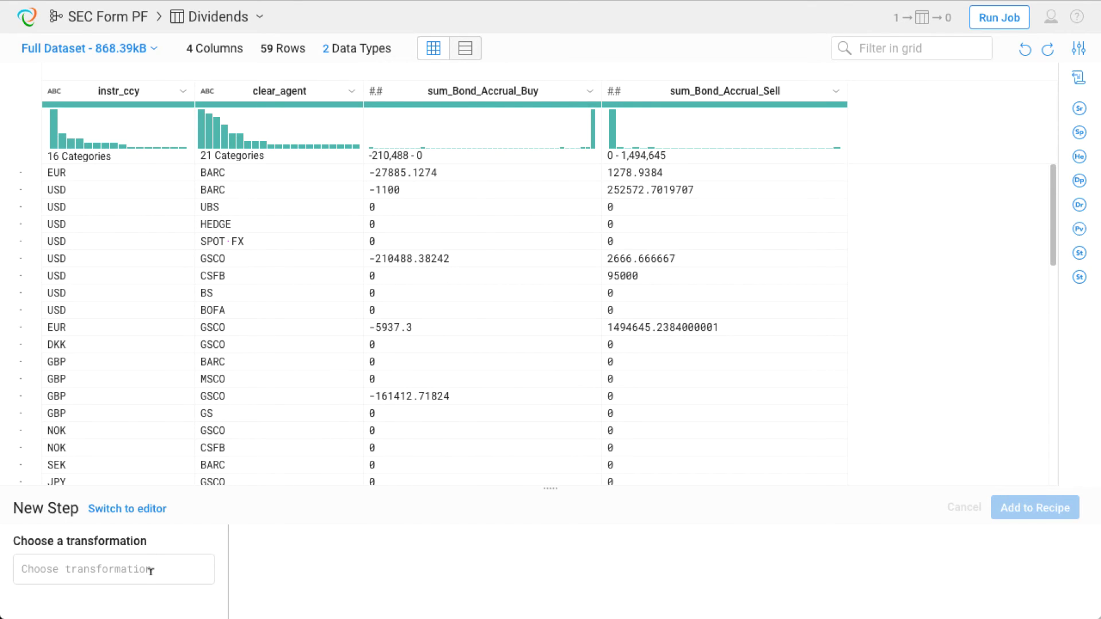
# Step: Join Dividends with the Transactions dataset using the join keys clear_agent = BROKER and instr_ccy = CURRENCY_CODE
pyautogui.click(150, 570)
pyautogui.scroll(-4, 154, 499)
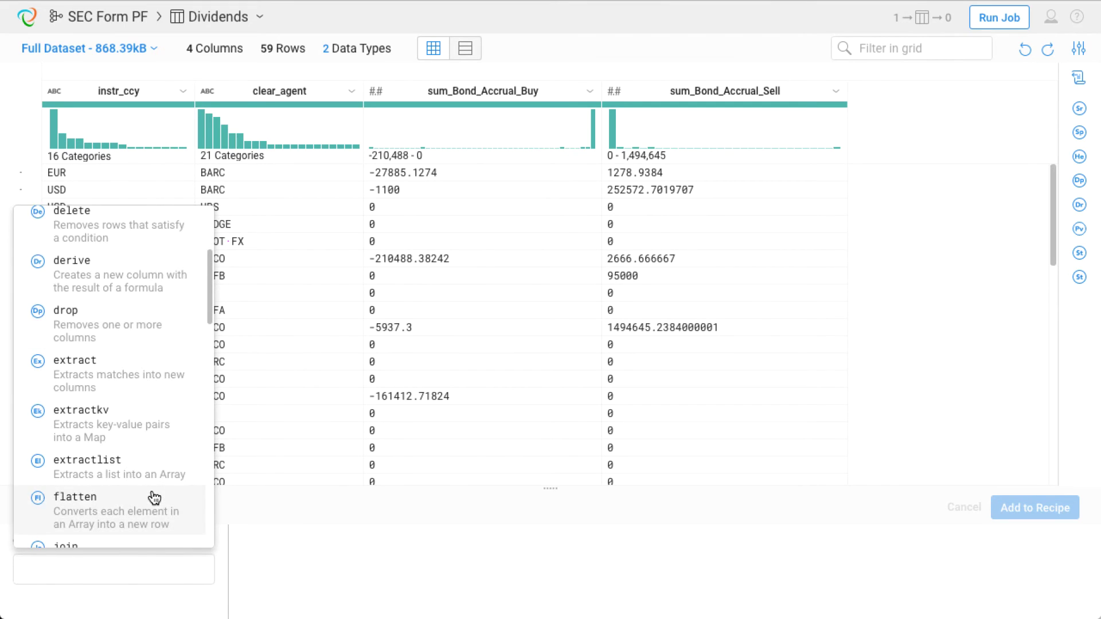
pyautogui.scroll(-1, 153, 498)
pyautogui.click(144, 503)
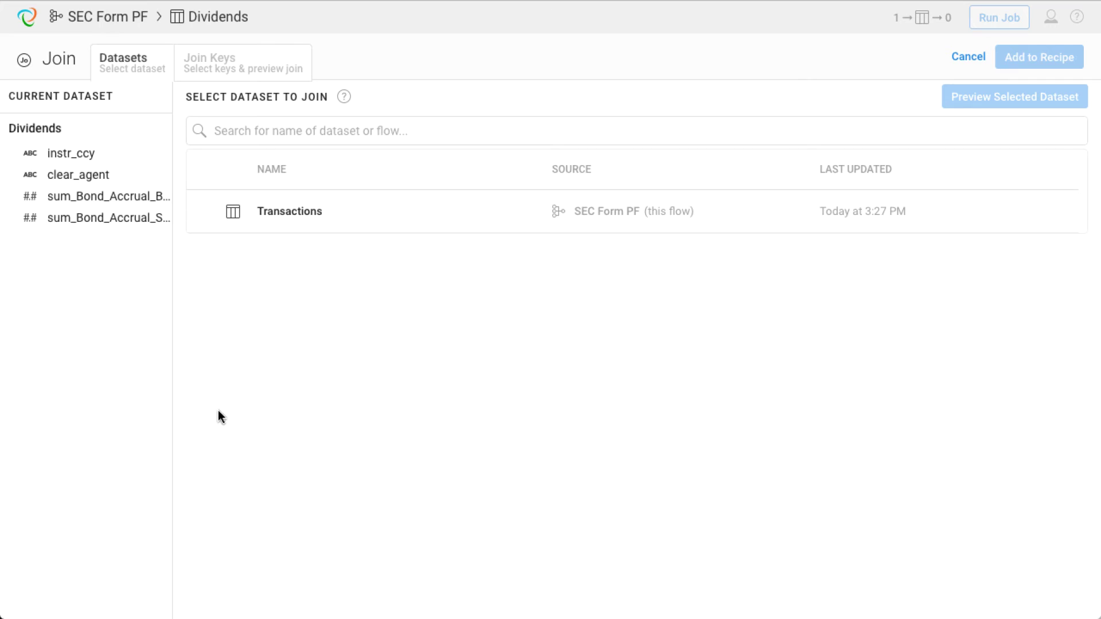
pyautogui.click(336, 223)
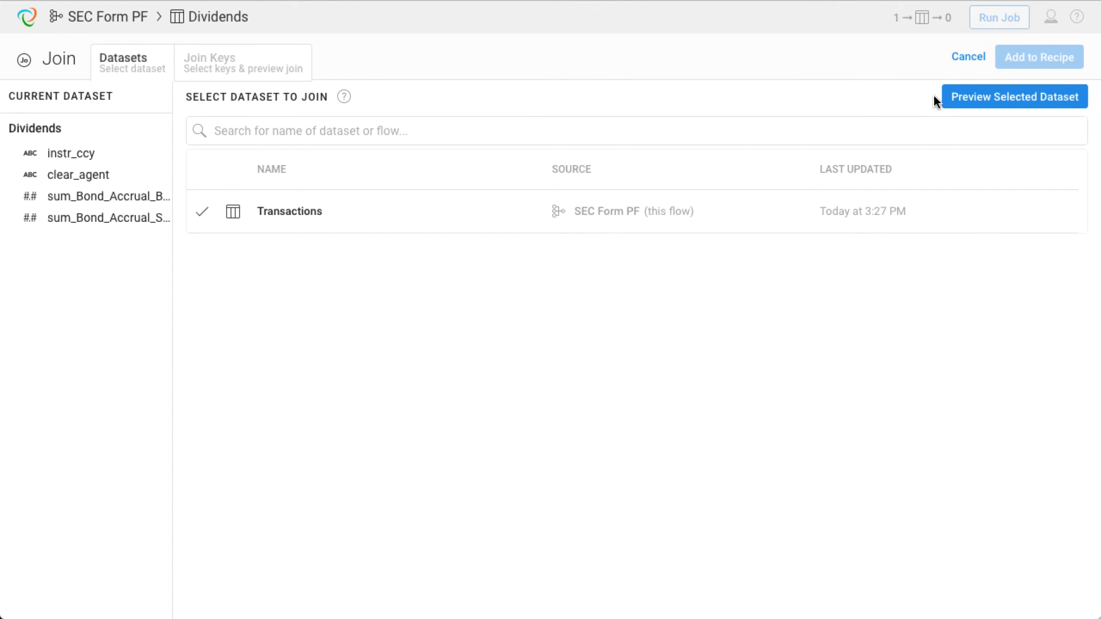
pyautogui.click(952, 97)
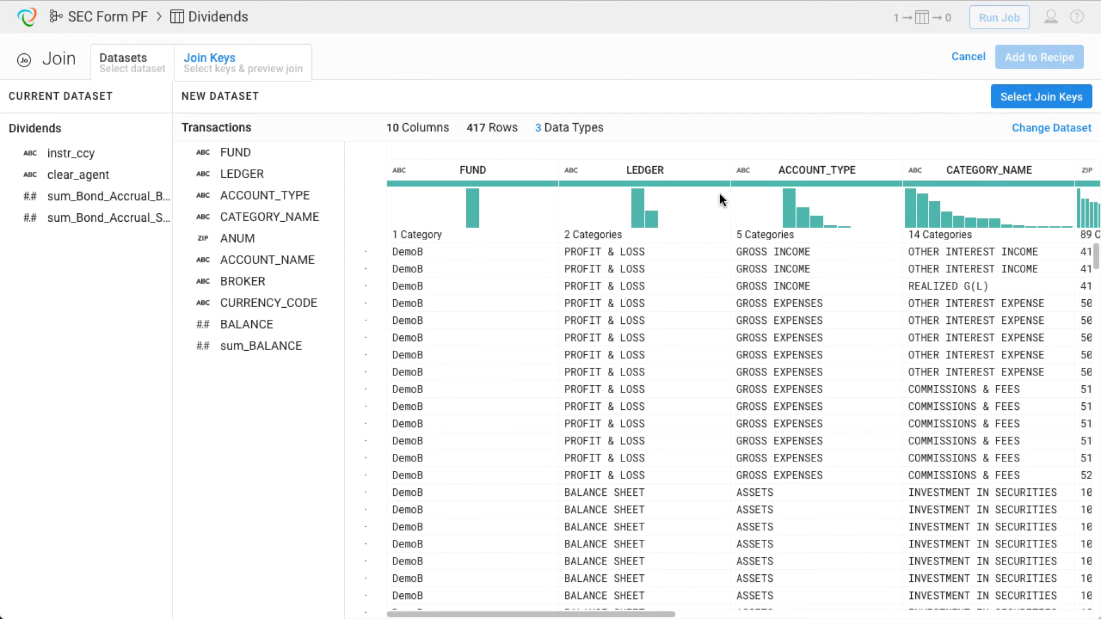
pyautogui.click(218, 68)
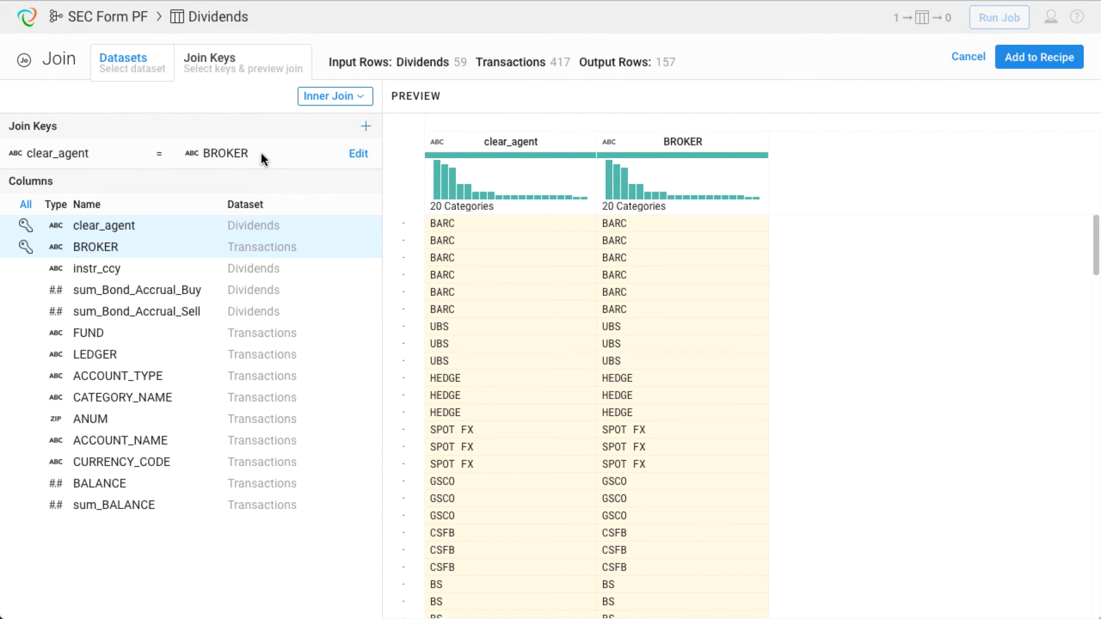
pyautogui.click(365, 126)
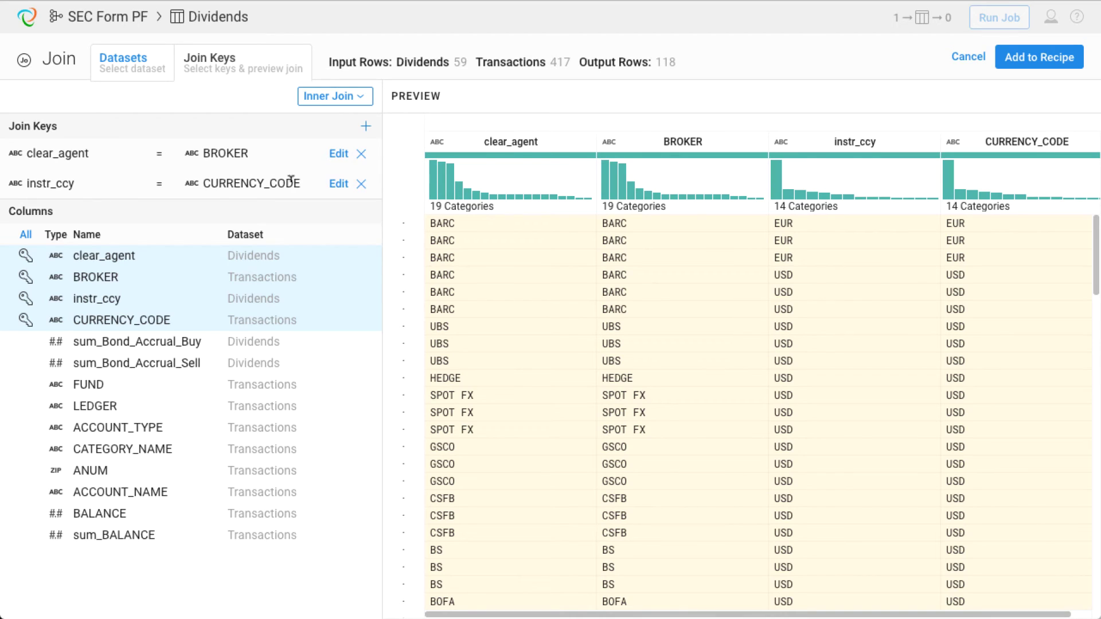
# Step: Include all columns in the join output except clear_agent and instr_ccy, and add the join to the recipe
pyautogui.click(25, 237)
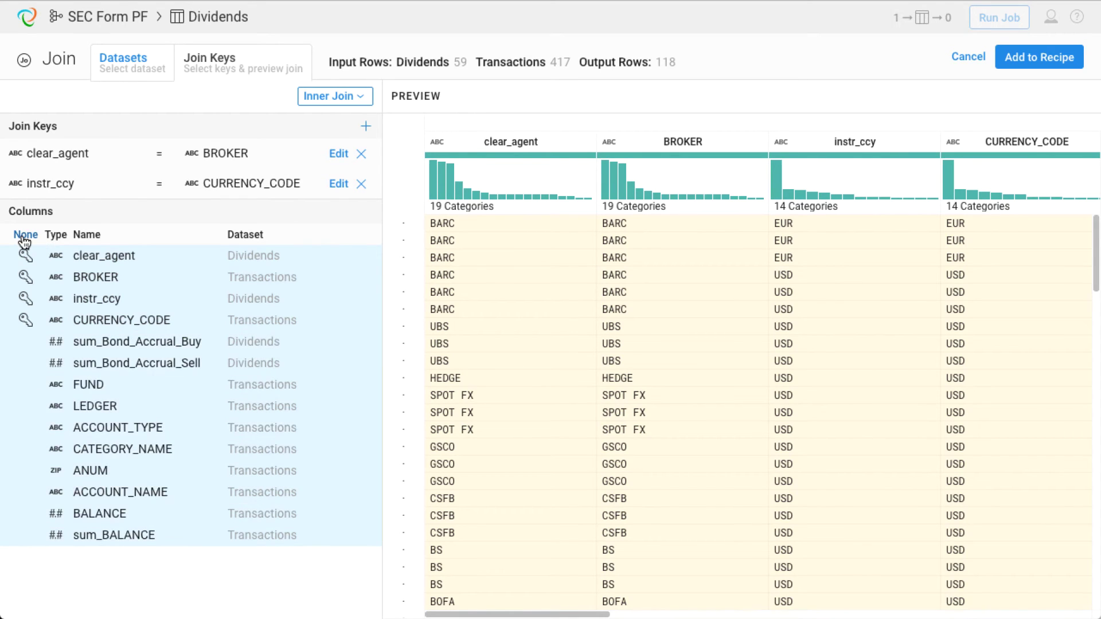
pyautogui.click(101, 252)
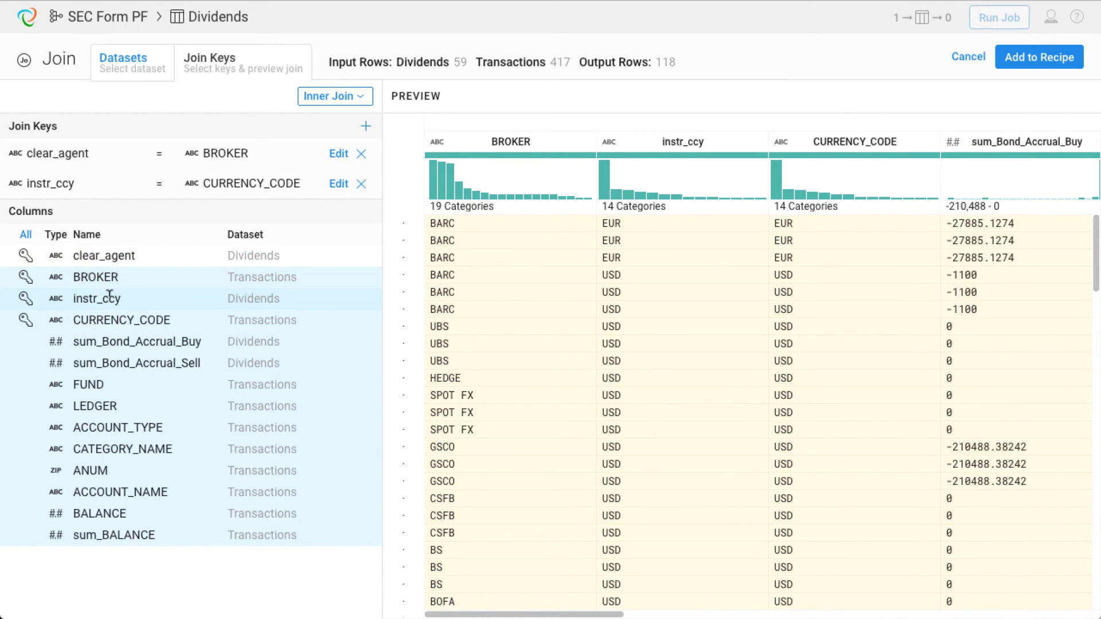
pyautogui.click(109, 297)
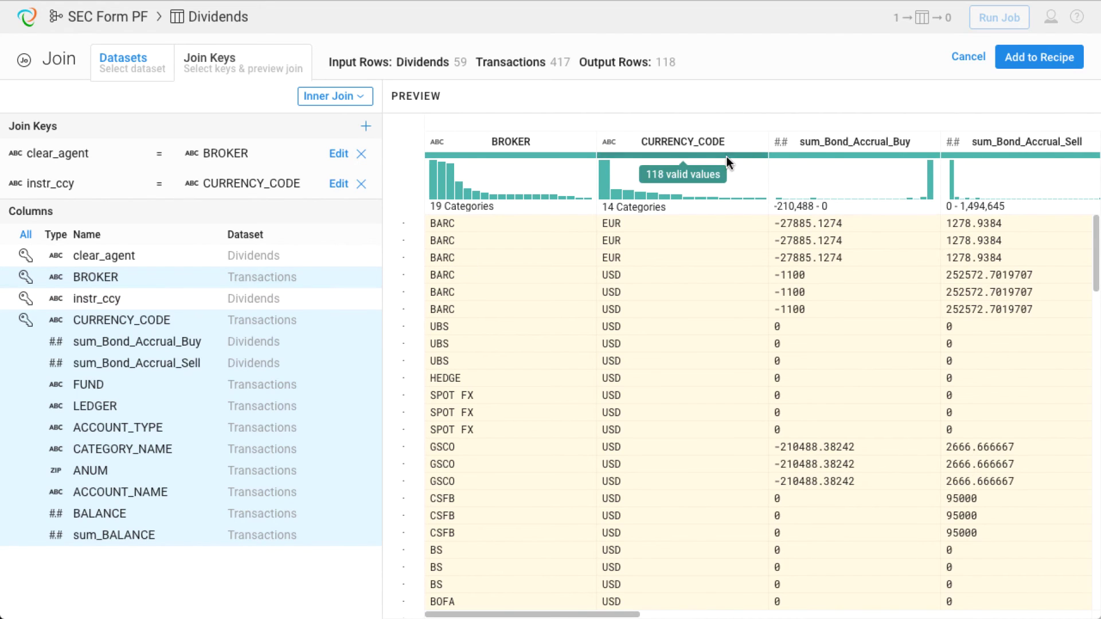
pyautogui.click(1027, 66)
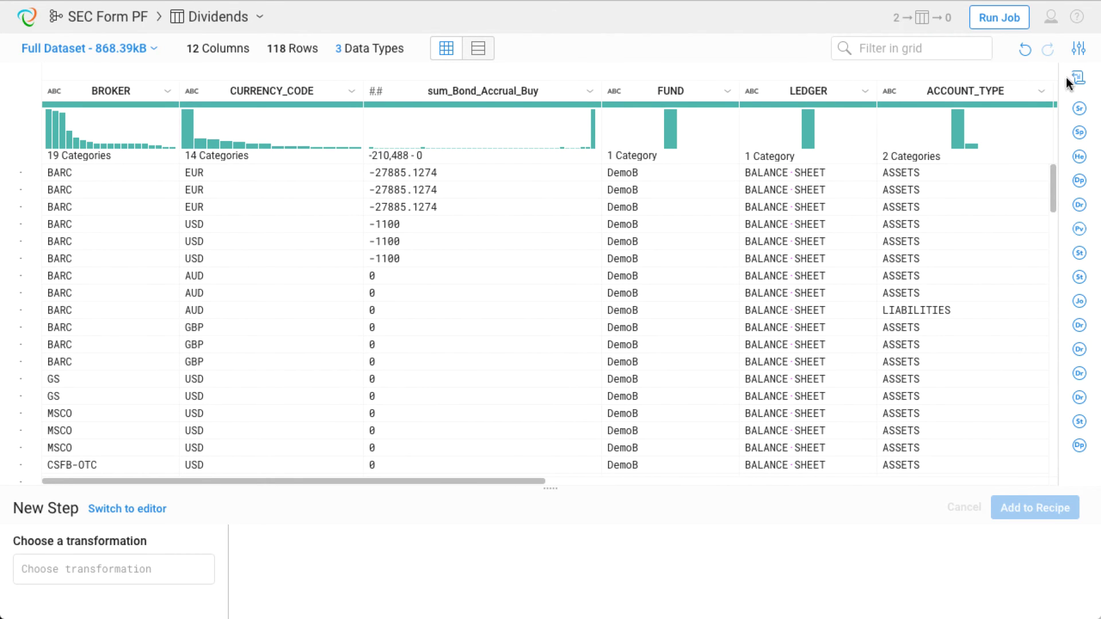
# Step: Review the full Dividends recipe, stepping through the data at the calc_COUNTIFS1, CDS_Interest and final column-drop steps
pyautogui.click(1078, 84)
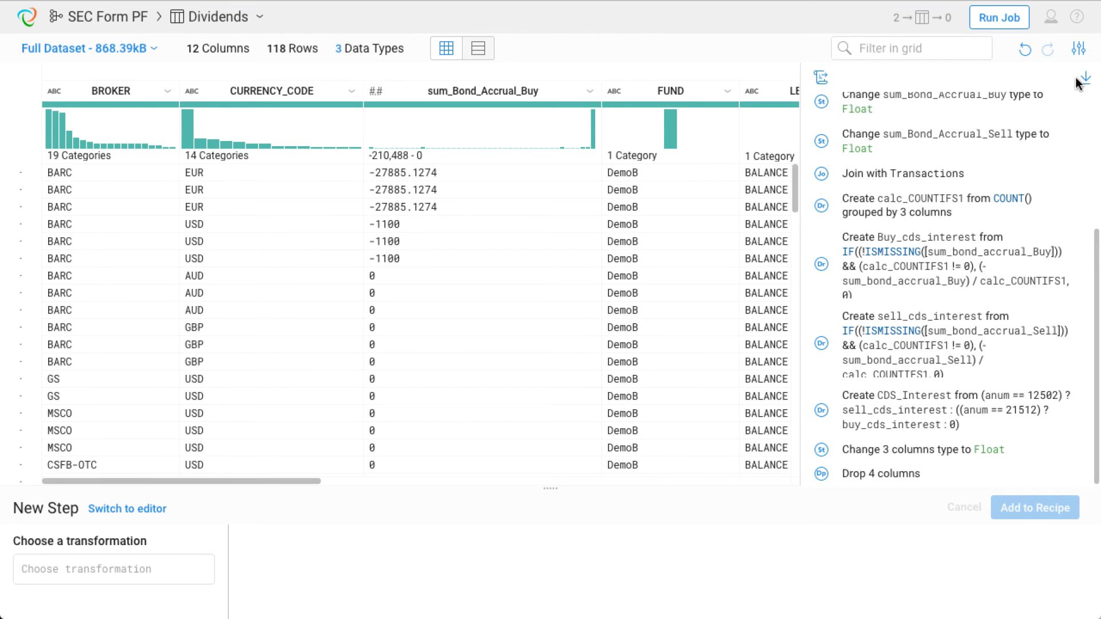
pyautogui.scroll(5, 1044, 133)
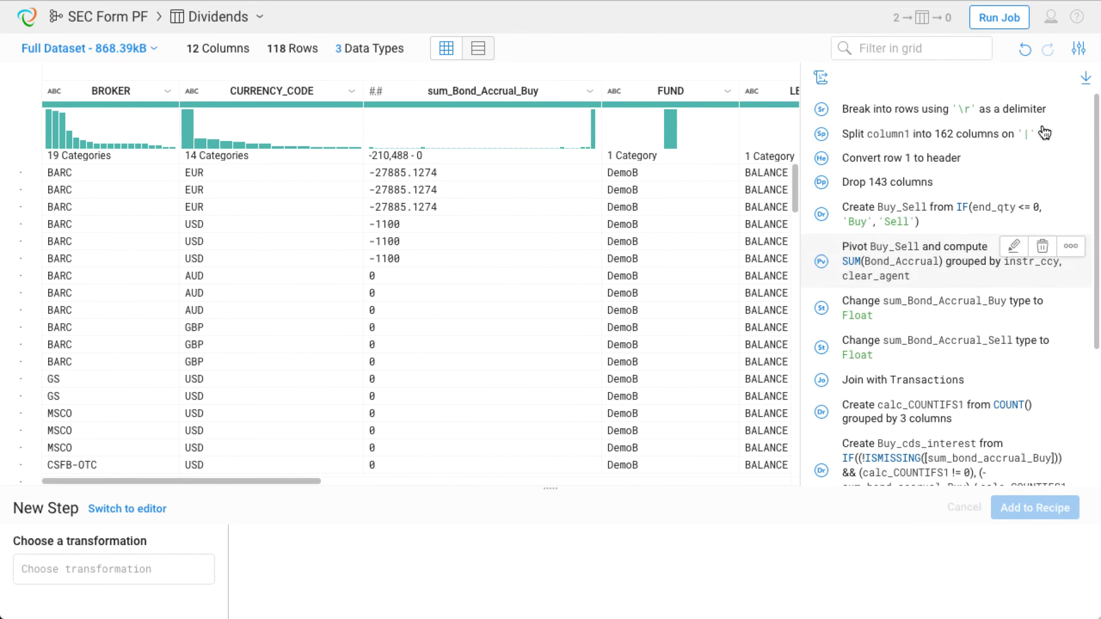
pyautogui.scroll(-5, 963, 150)
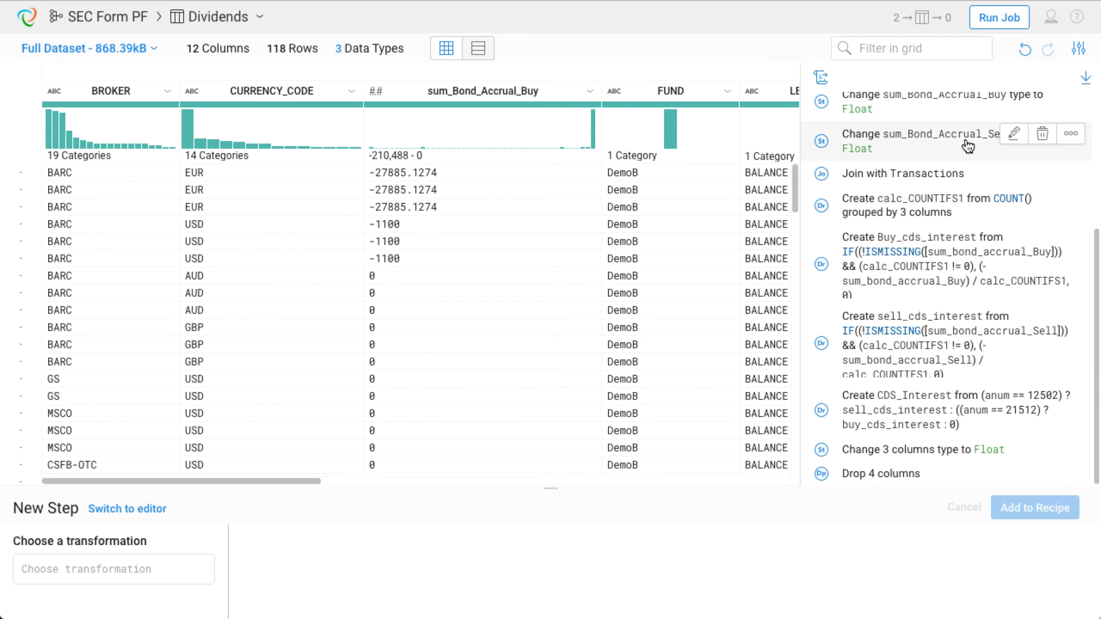
pyautogui.click(926, 208)
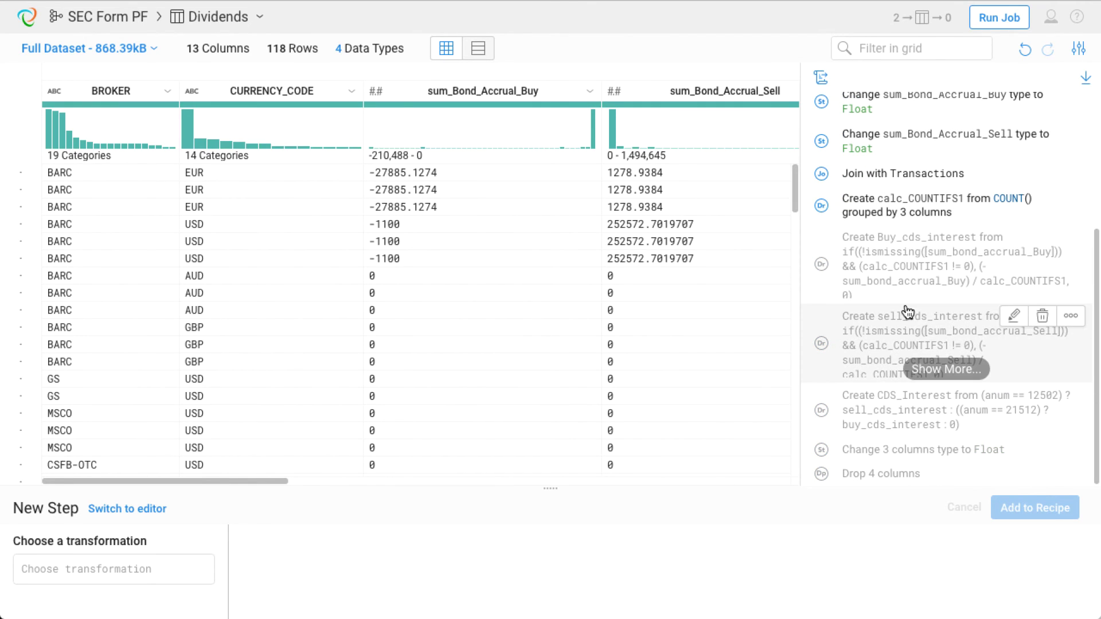
pyautogui.click(890, 402)
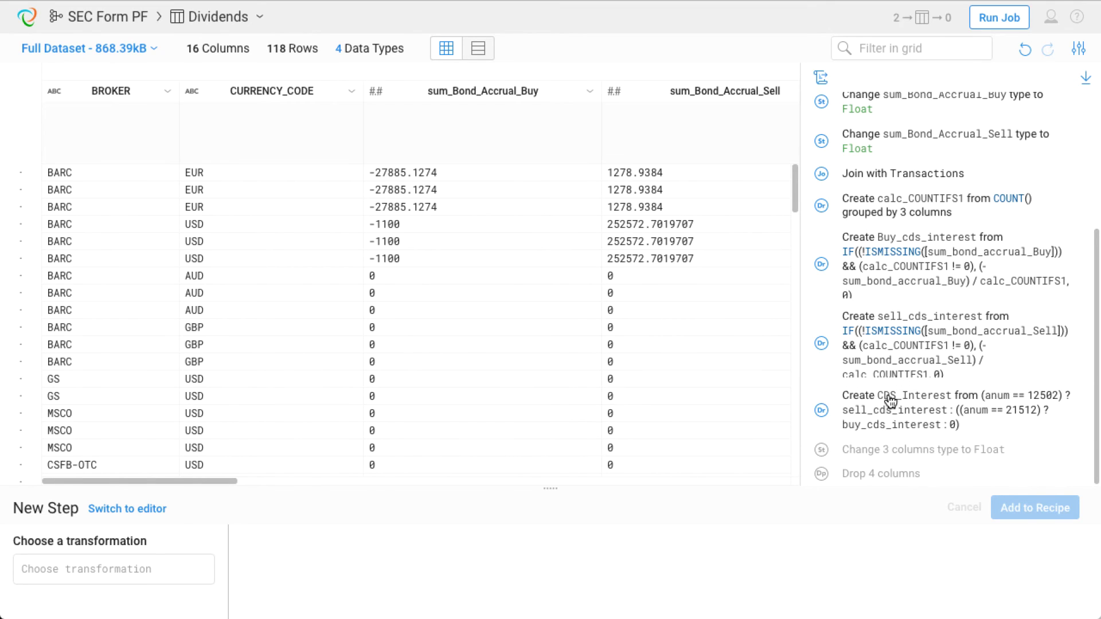
pyautogui.click(880, 476)
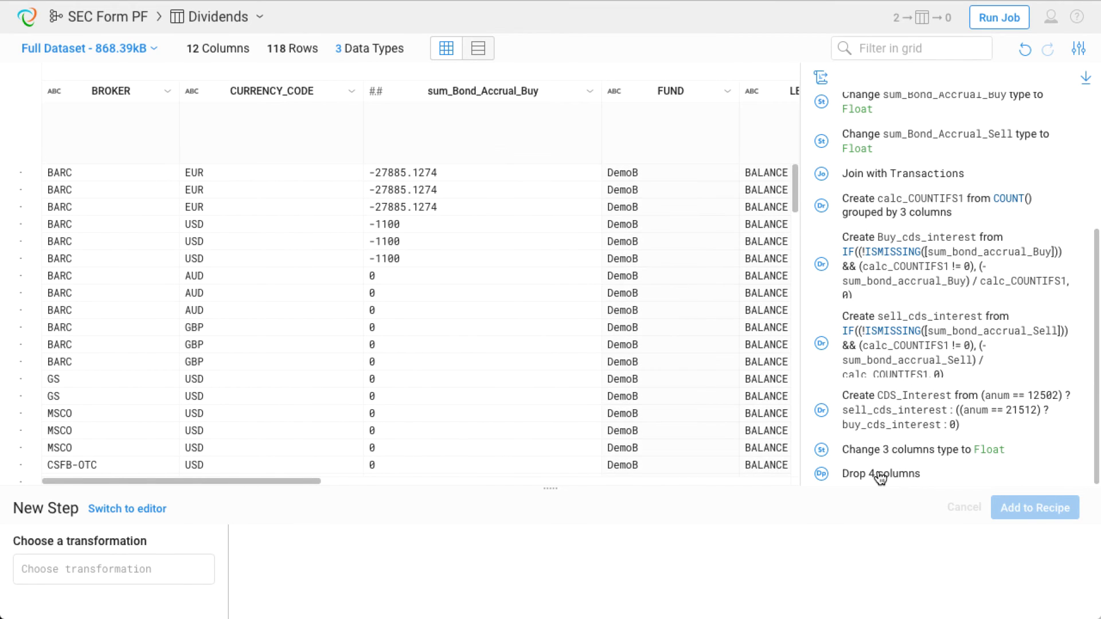
# Step: Open the Buy_cds_interest derive step for editing, read its formula through to the end, and save the step
pyautogui.moveTo(1006, 269)
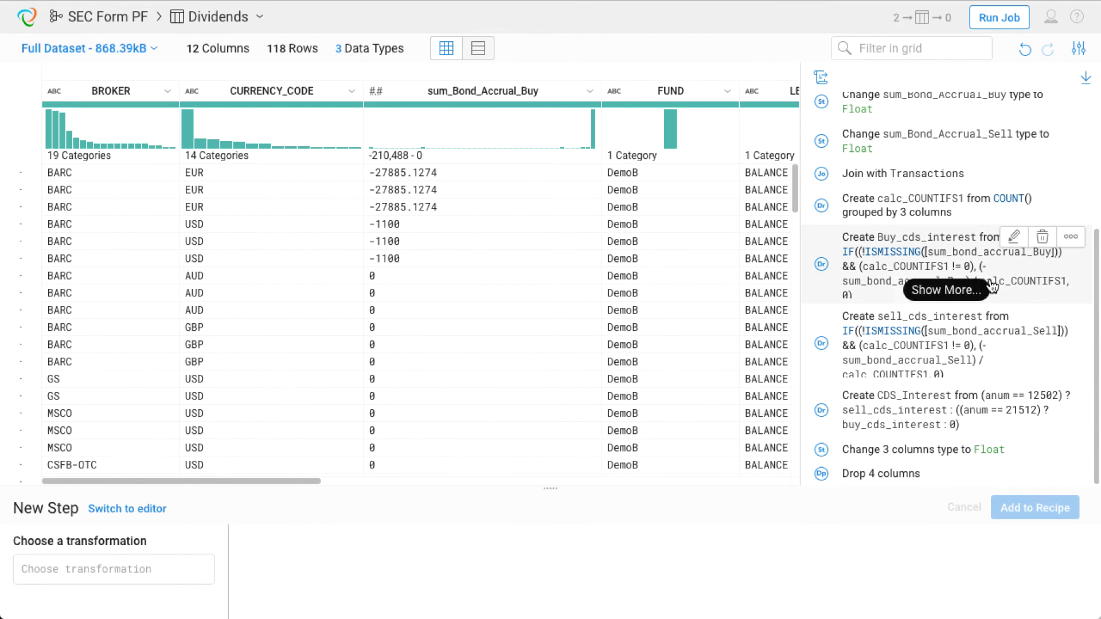
pyautogui.click(1013, 238)
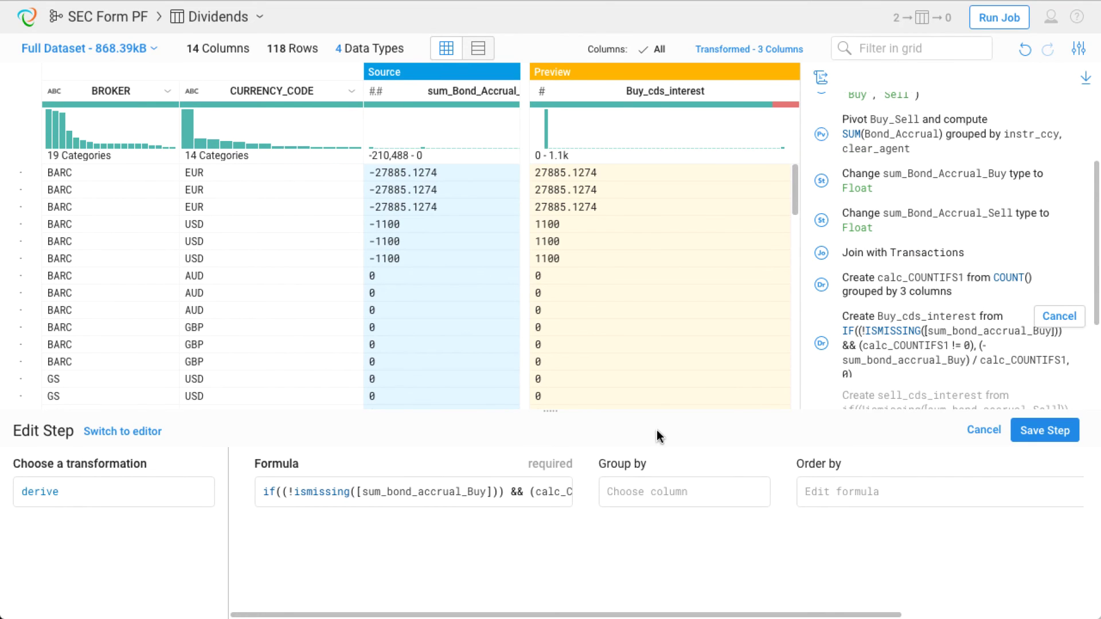
pyautogui.click(536, 490)
pyautogui.hscroll(2, 537, 487)
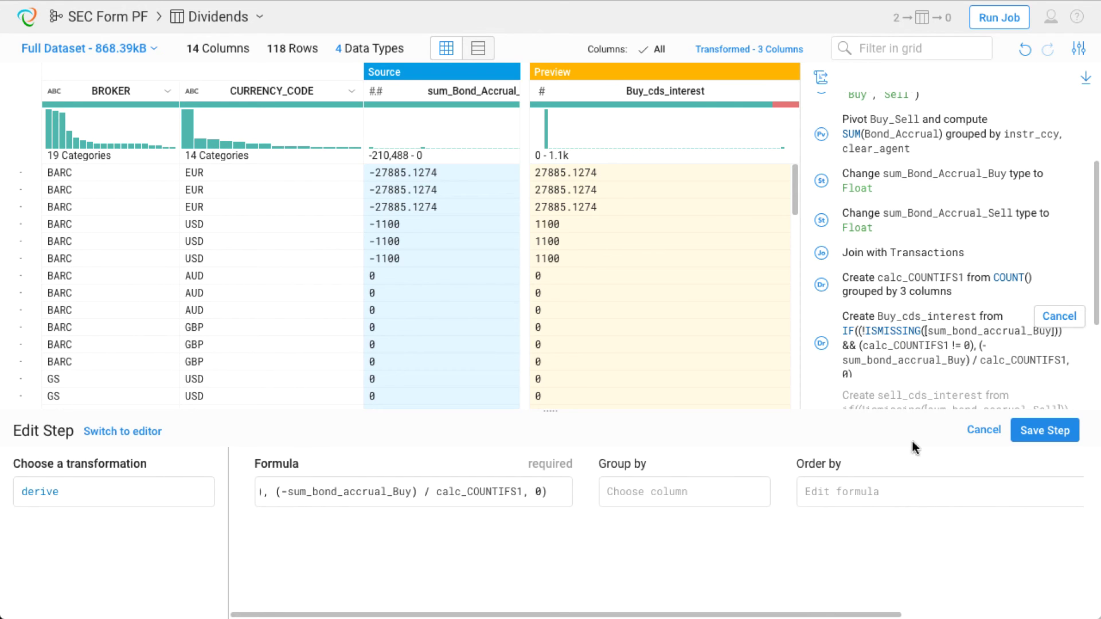
pyautogui.click(1045, 431)
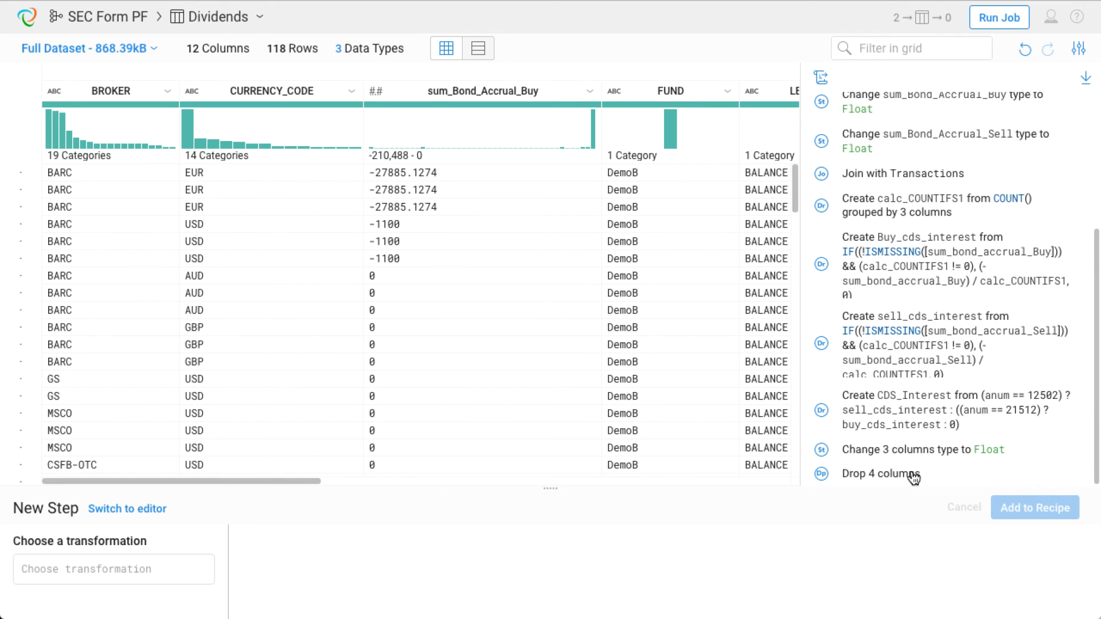
# Step: Run the Dividends job on the Trifacta Server with profiled results and a single-file CSV output with headers
pyautogui.moveTo(912, 476)
pyautogui.click(1000, 18)
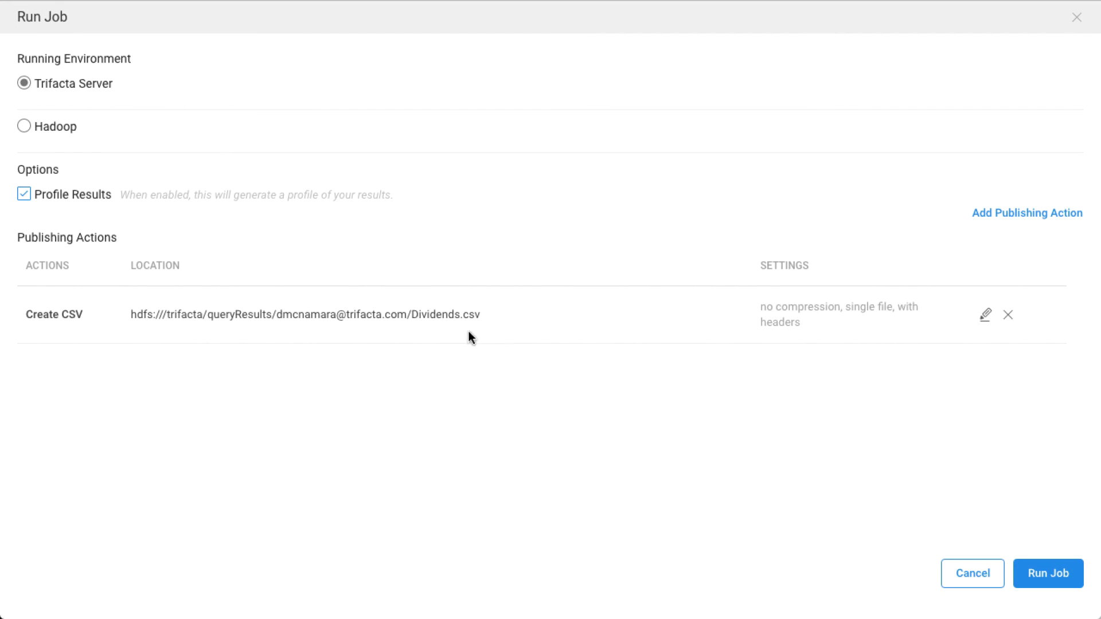
pyautogui.click(1040, 578)
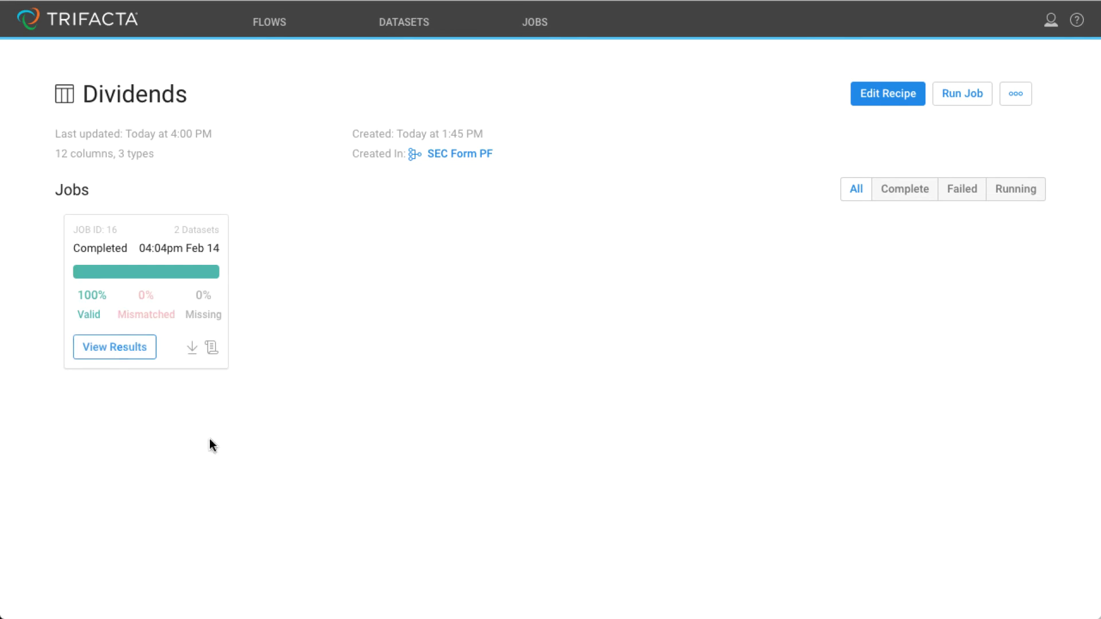
# Step: Examine the column profiles in the completed Dividends job's results and check the available export options
pyautogui.click(117, 349)
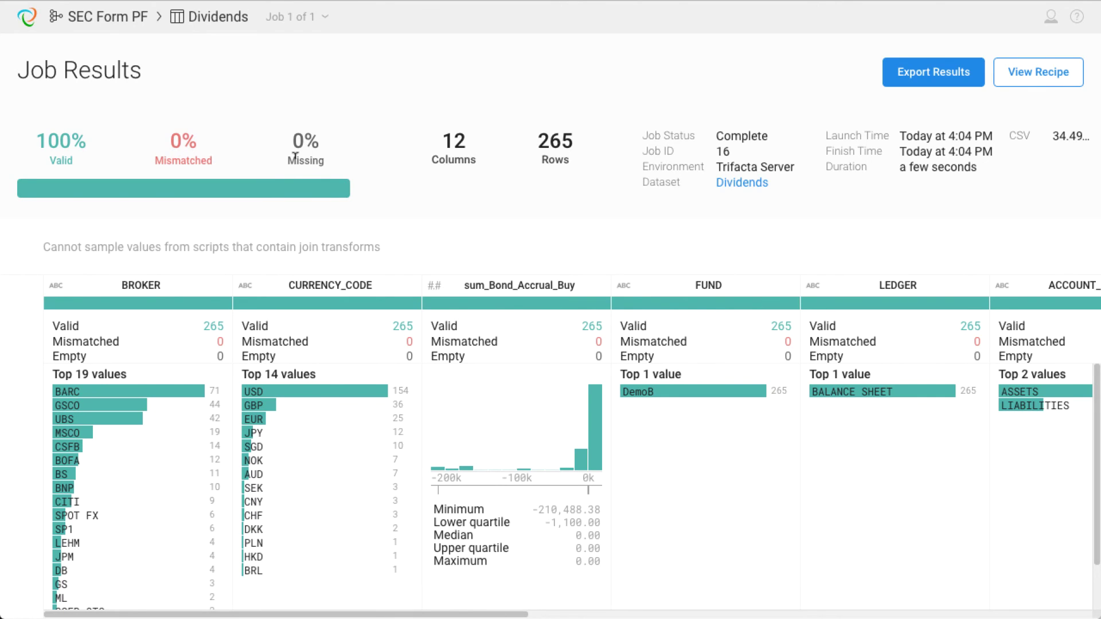
pyautogui.hscroll(8, 277, 320)
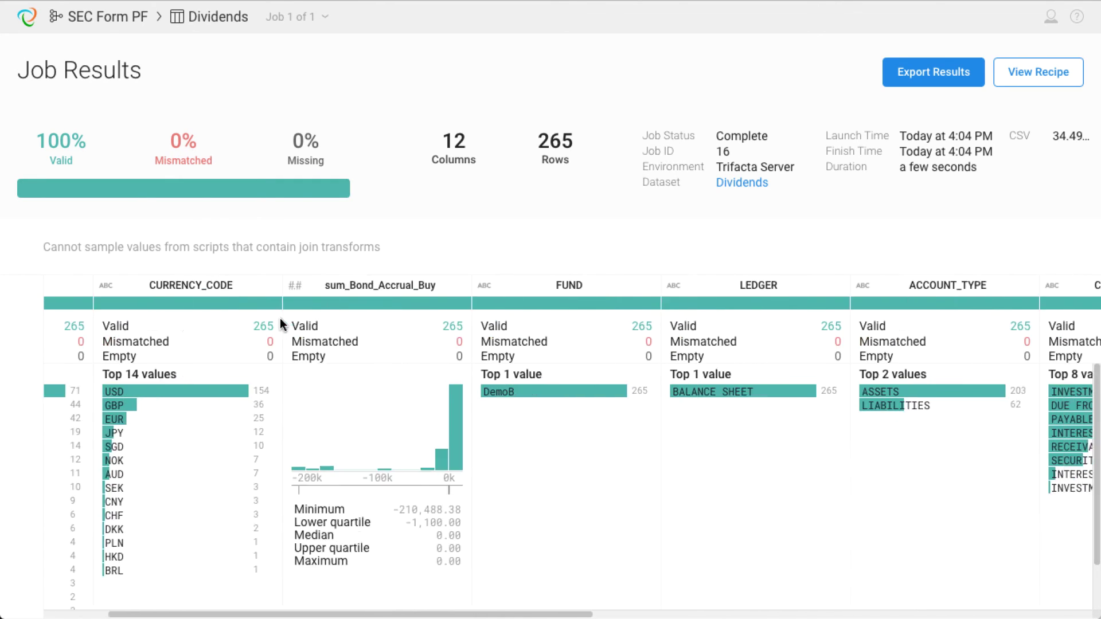
pyautogui.hscroll(8, 281, 319)
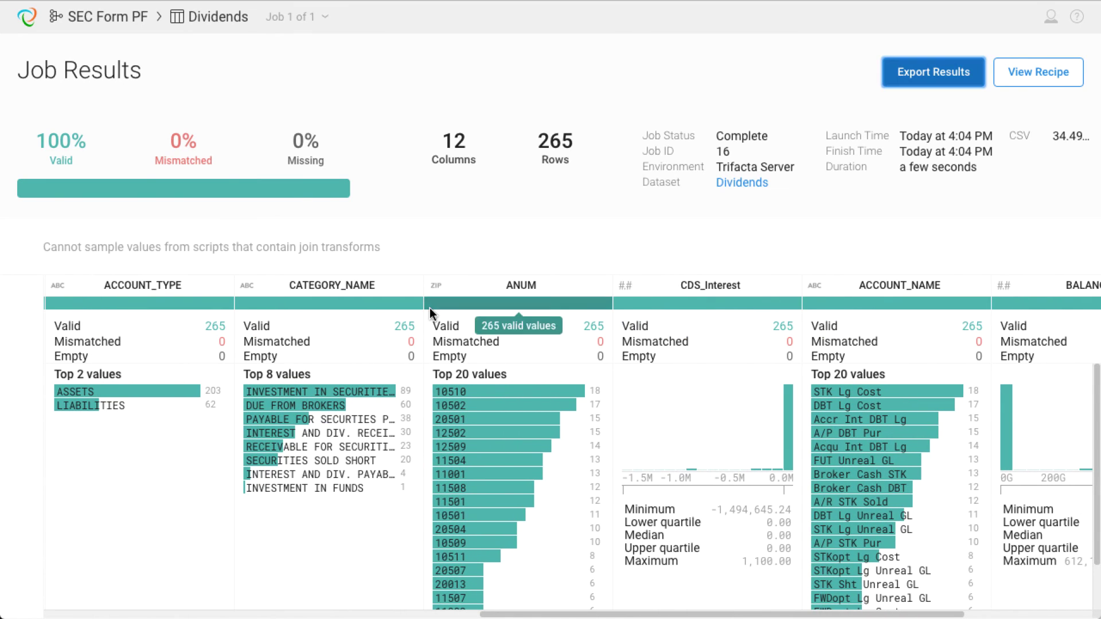
pyautogui.click(915, 77)
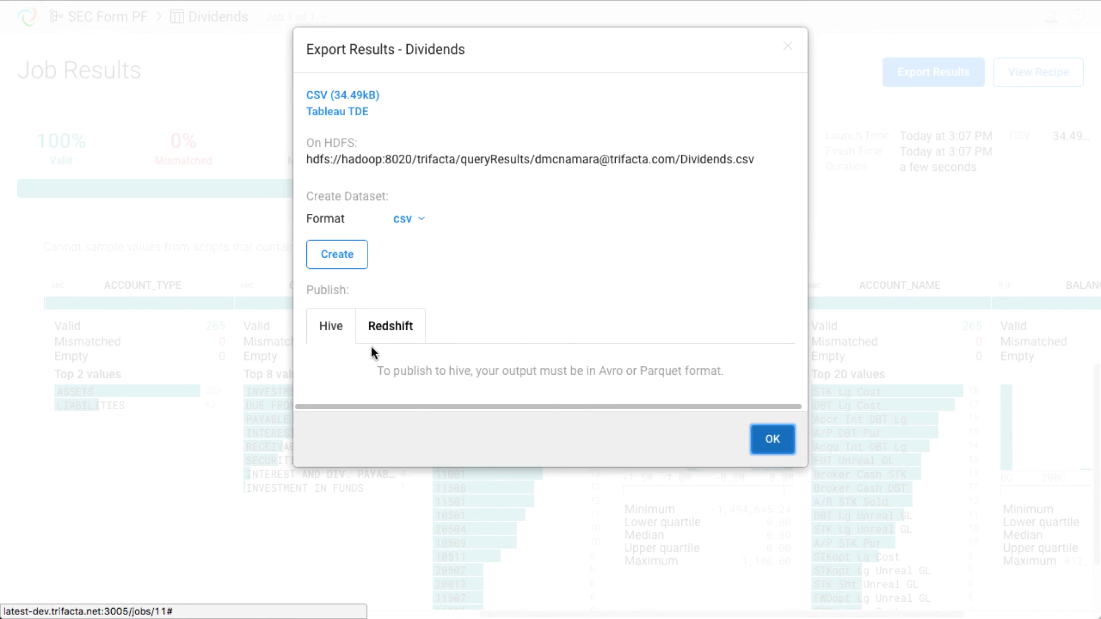
pyautogui.click(772, 439)
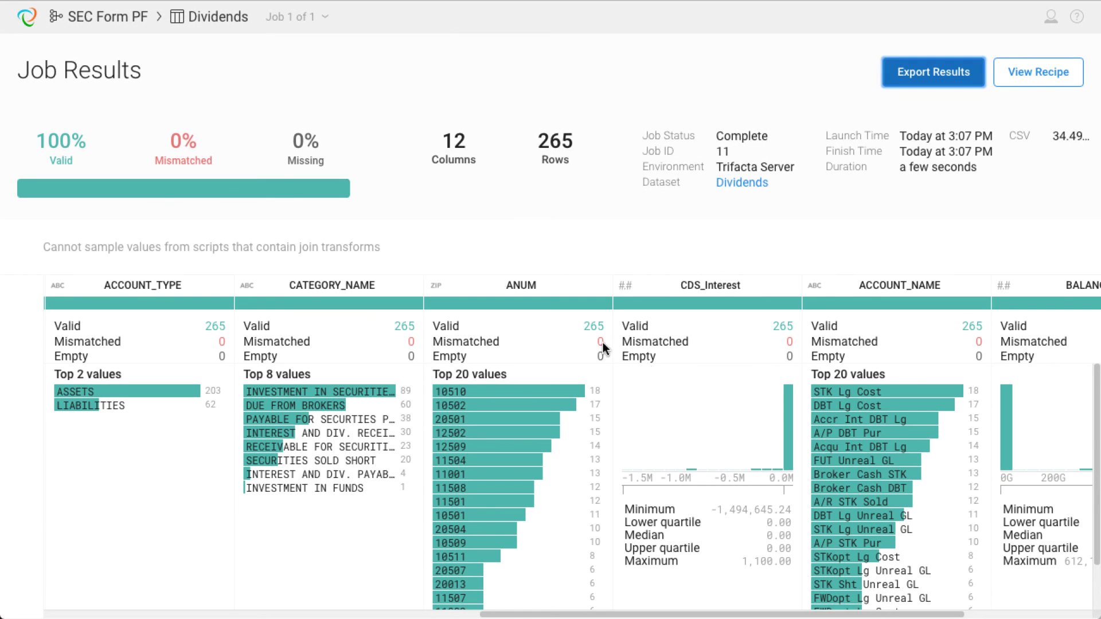
# Step: Return to the SEC Form PF flow and examine the Transactions dataset details and the Dividends recipe steps
pyautogui.click(96, 17)
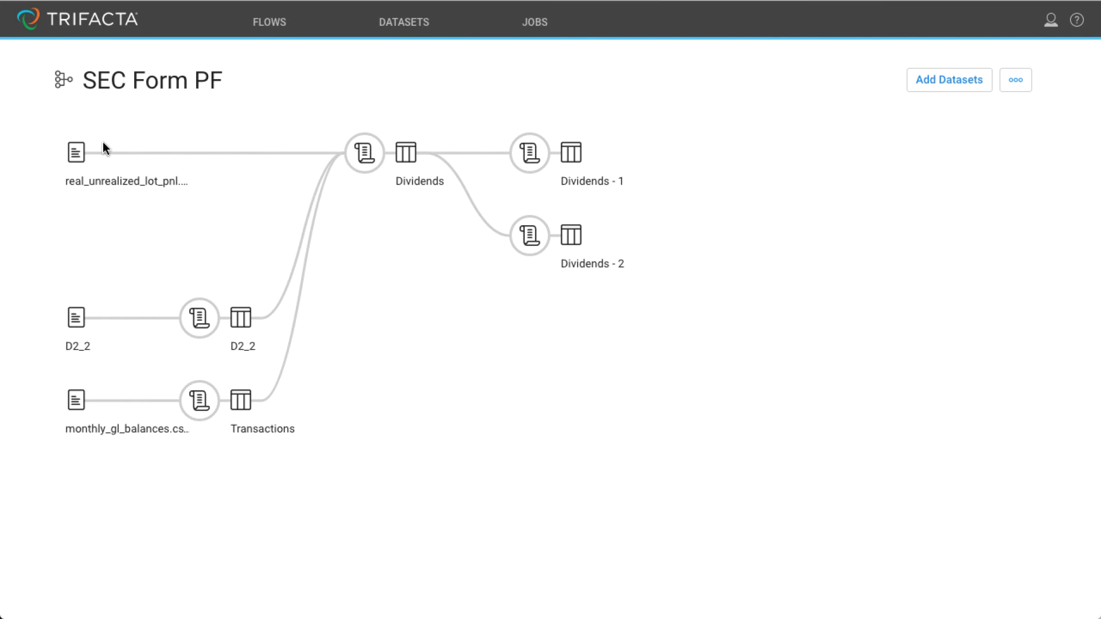
pyautogui.click(254, 406)
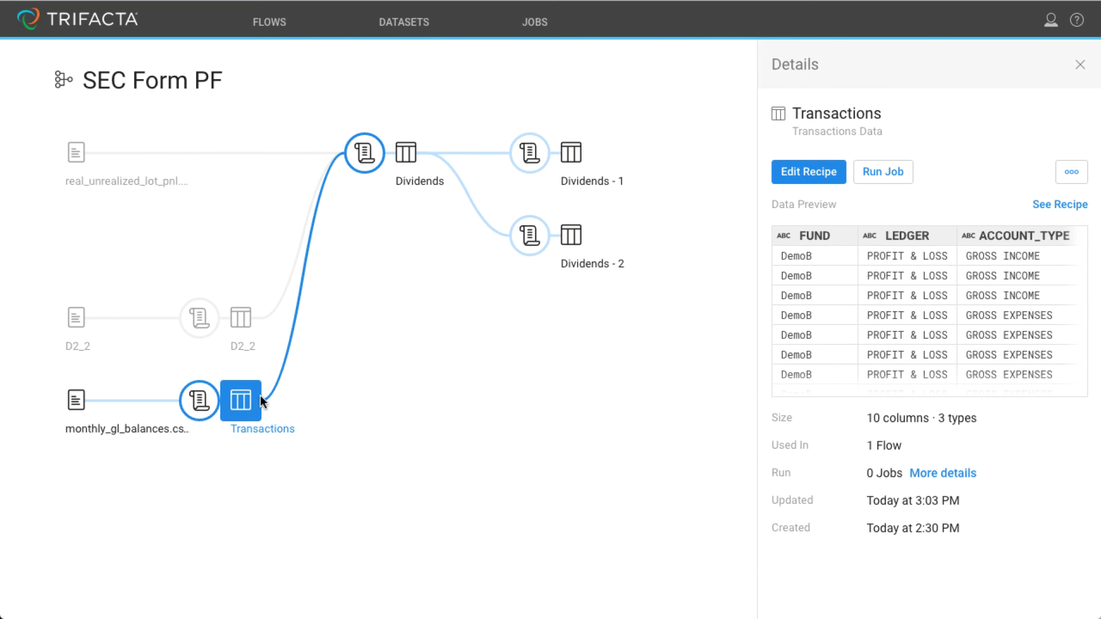
pyautogui.click(365, 157)
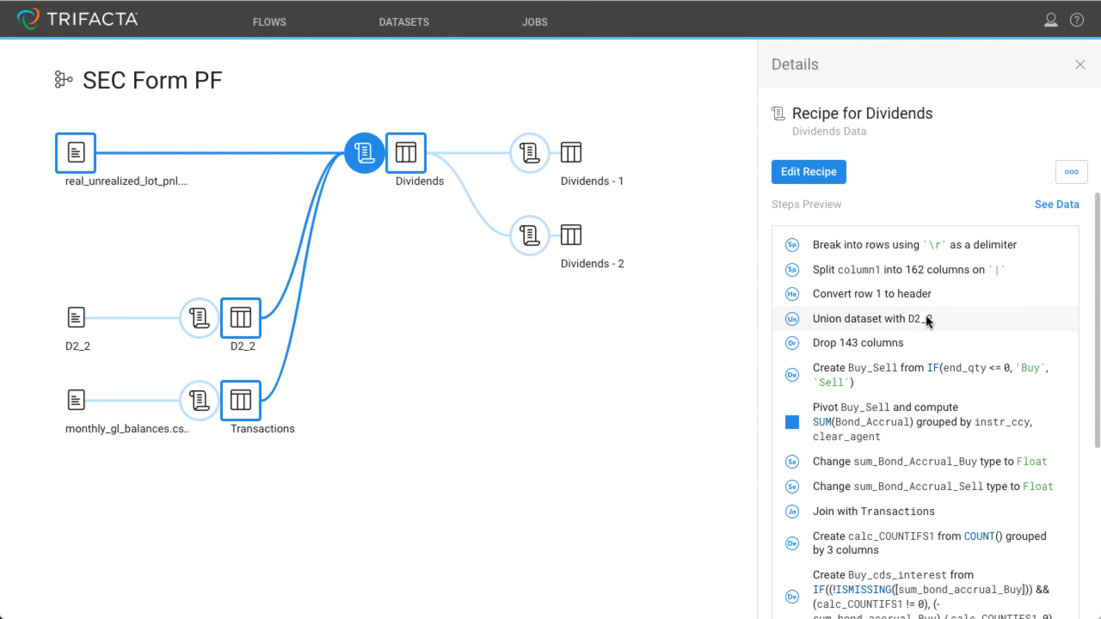
pyautogui.scroll(-3, 935, 320)
pyautogui.scroll(-5, 942, 321)
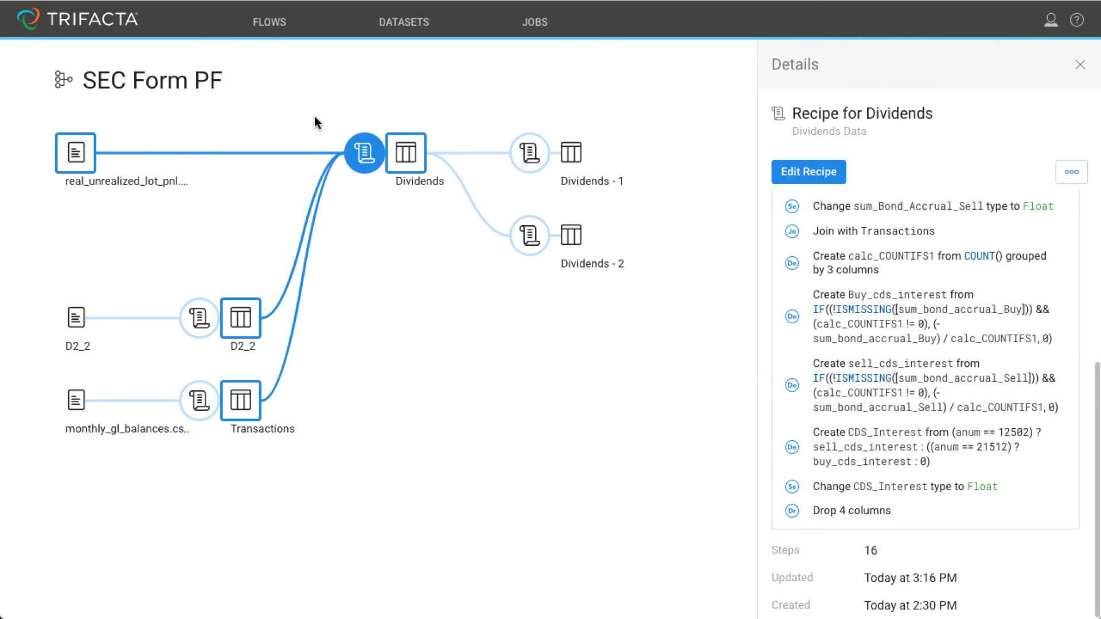
# Step: Share a copy of the SEC Form PF flow with the second user in the list
pyautogui.click(269, 26)
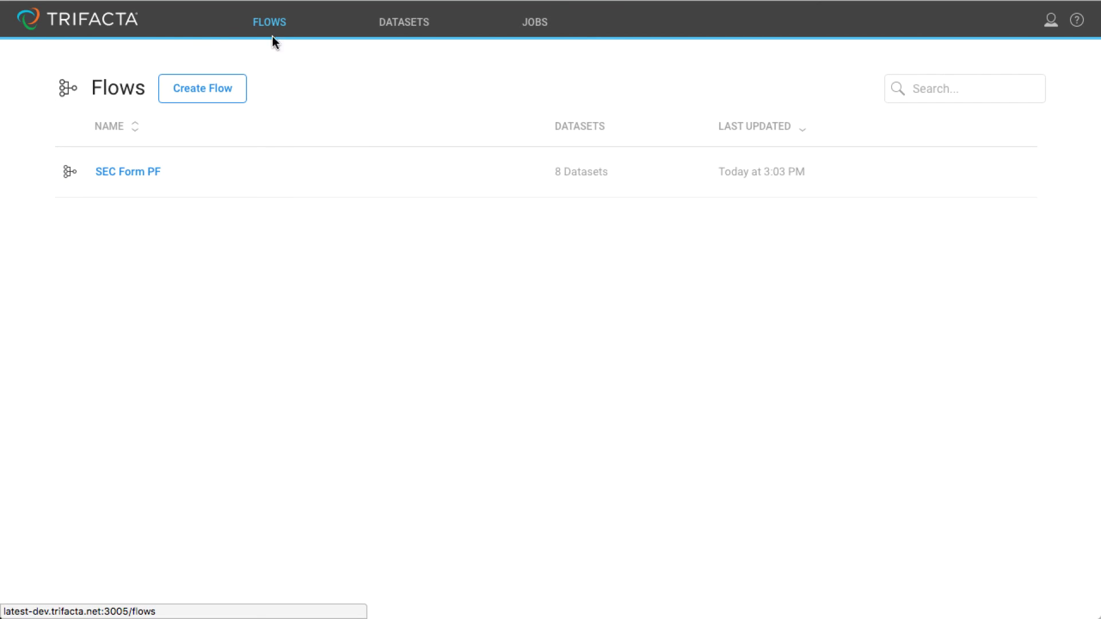
pyautogui.click(1008, 173)
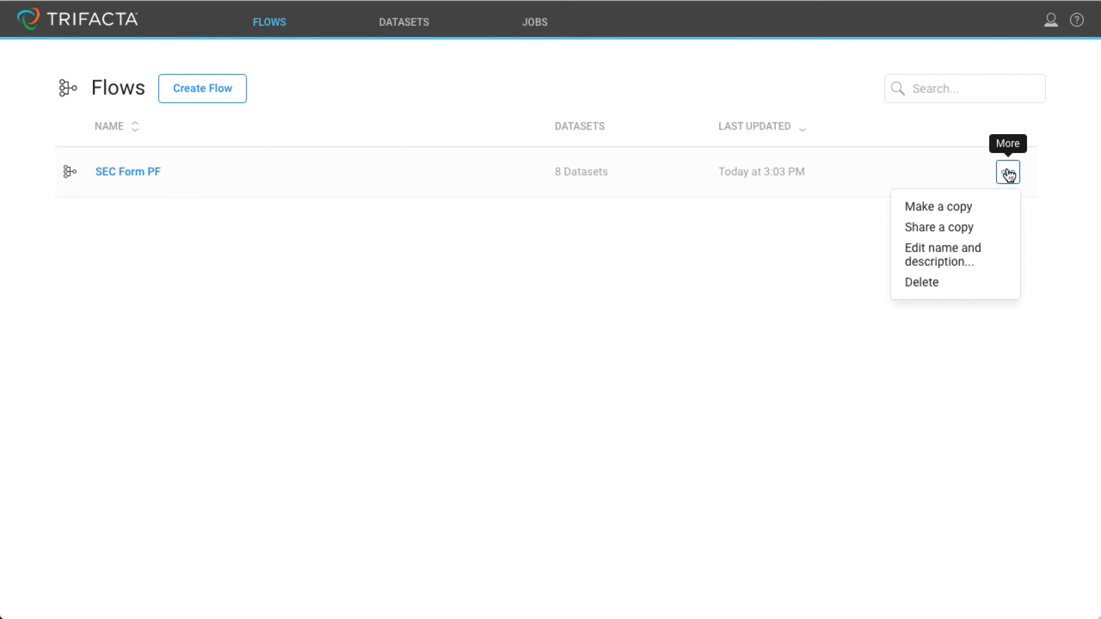
pyautogui.click(956, 227)
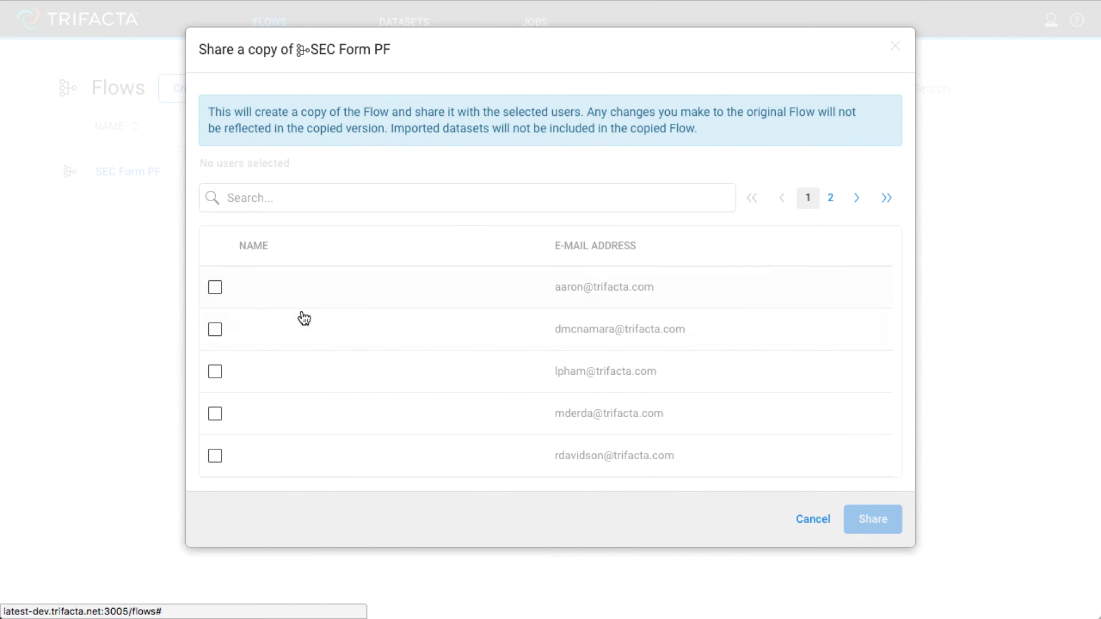
pyautogui.click(215, 332)
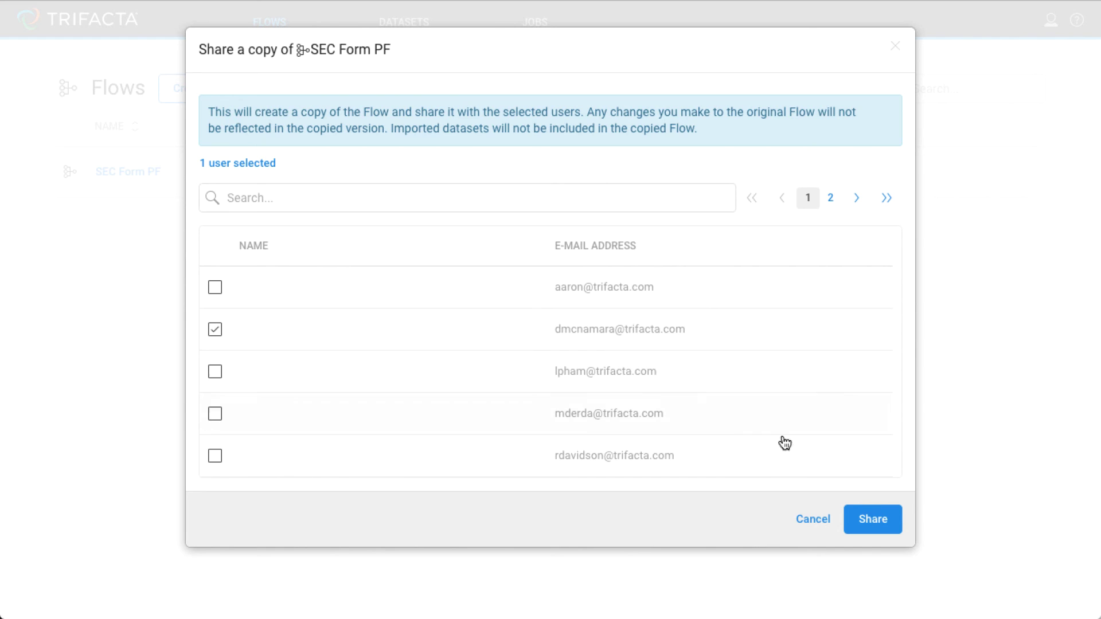
pyautogui.click(872, 520)
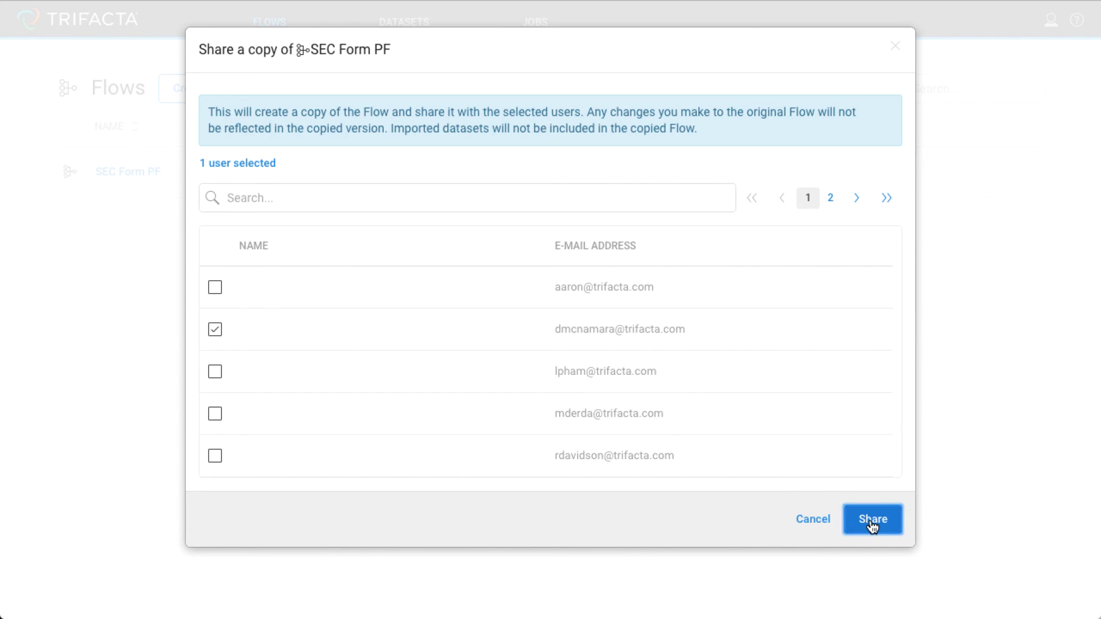